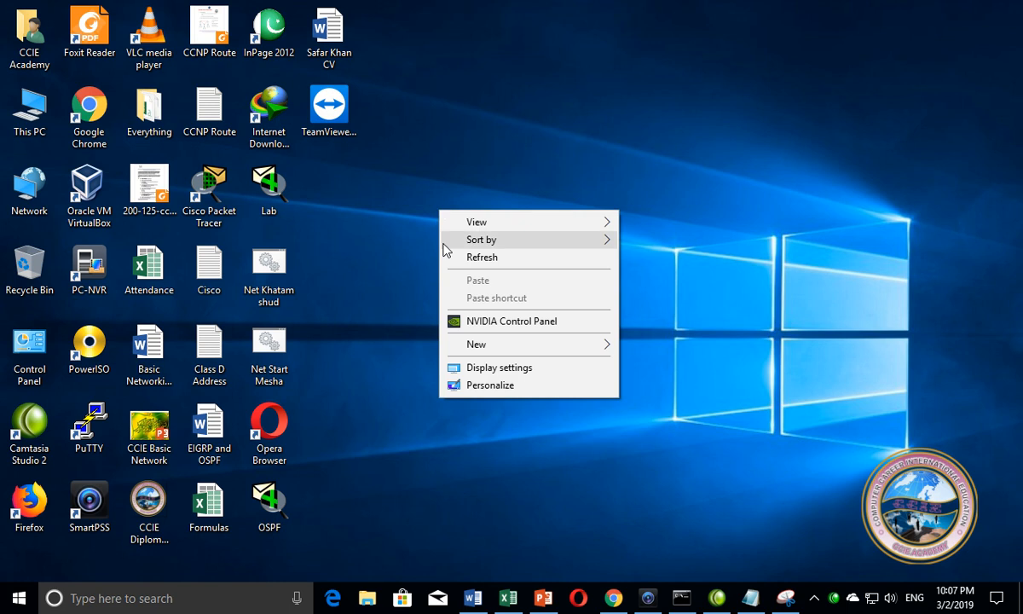
- Refresh the desktop and switch to the Formulas workbook in Excel
{"action": "right_click", "coordinate": [412, 245]}
{"action": "left_click", "coordinate": [442, 295]}
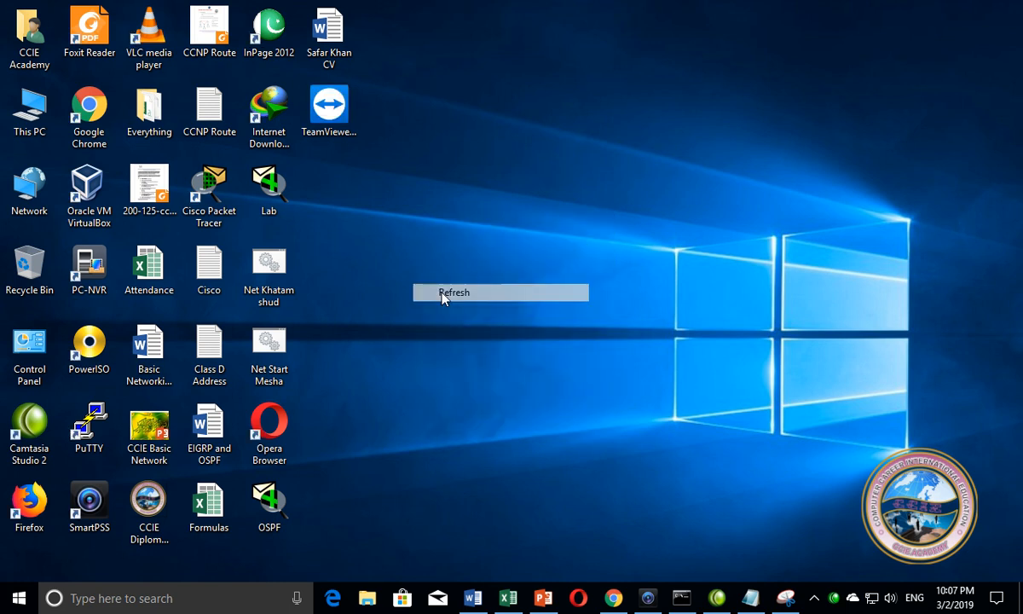
{"action": "right_click", "coordinate": [400, 256]}
{"action": "left_click", "coordinate": [429, 298]}
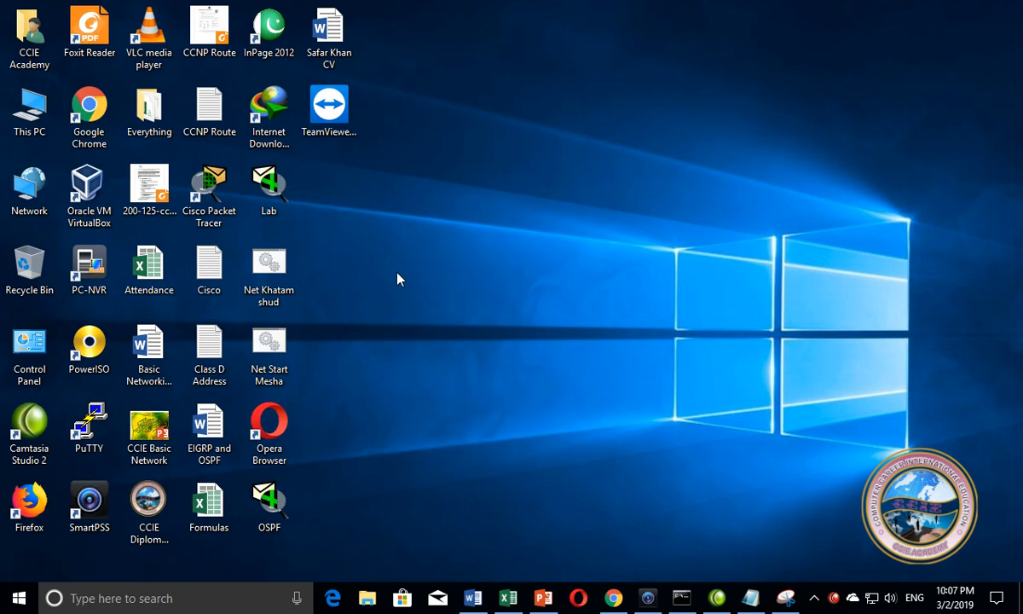
{"action": "right_click", "coordinate": [397, 274]}
{"action": "left_click", "coordinate": [430, 322]}
{"action": "left_click", "coordinate": [508, 597]}
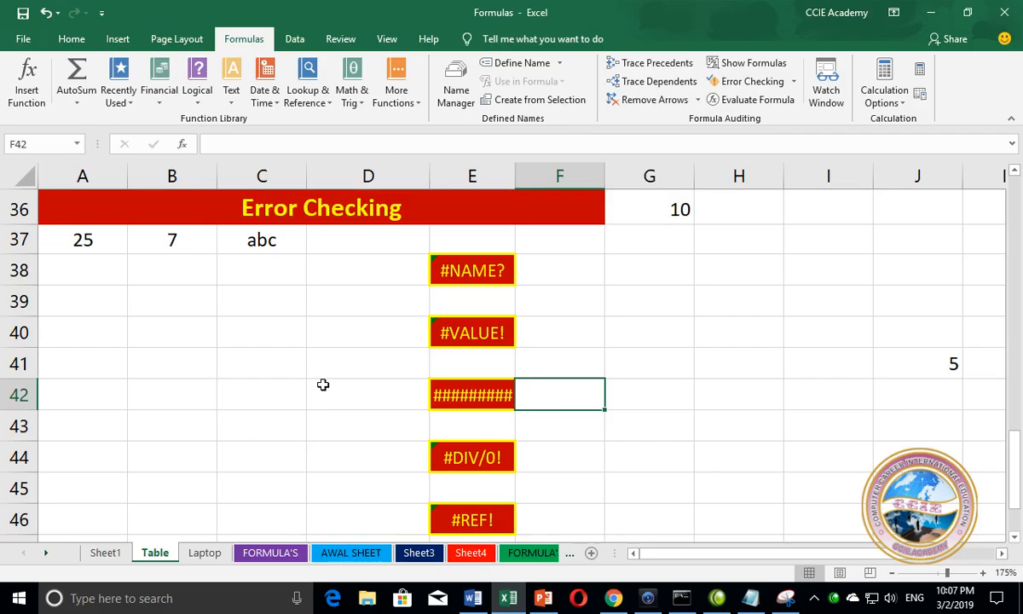
- Look over the error examples in E38 through E46 and inspect the formula behind the #NAME? cell
{"action": "left_click", "coordinate": [286, 329]}
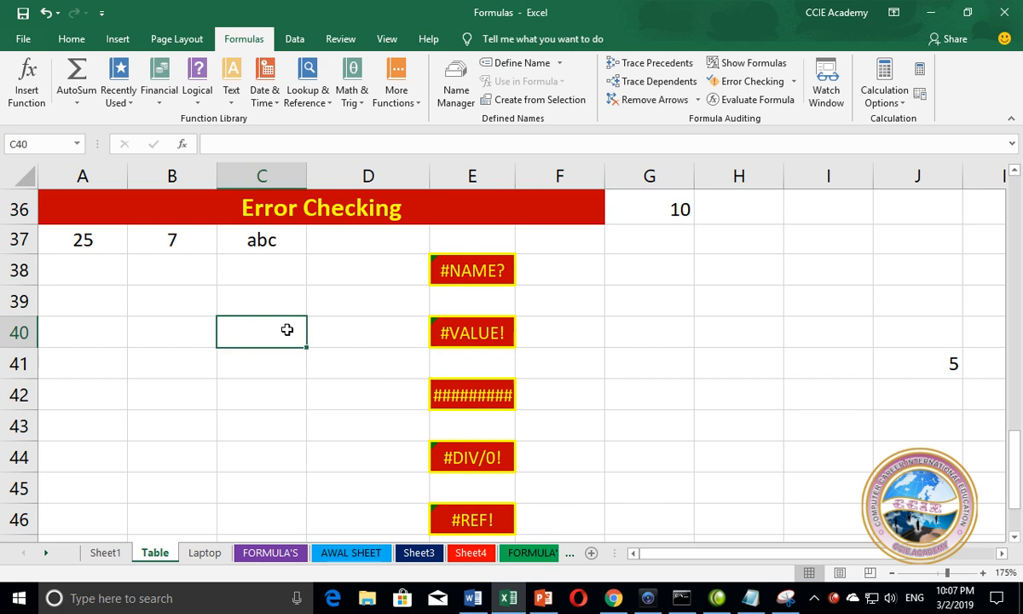
{"action": "left_click", "coordinate": [409, 328]}
{"action": "left_click", "coordinate": [348, 381]}
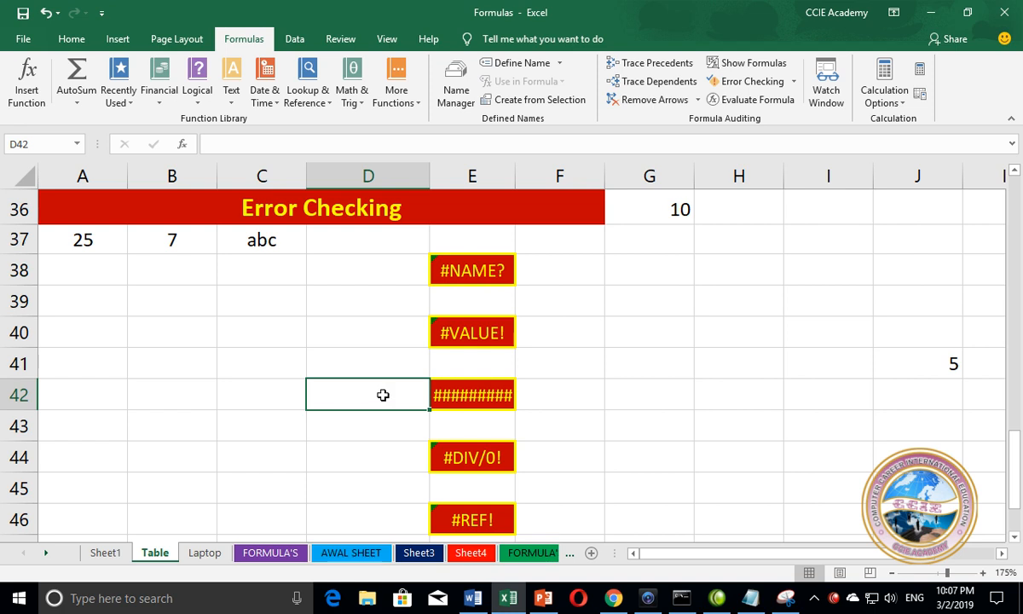
{"action": "left_click", "coordinate": [394, 454]}
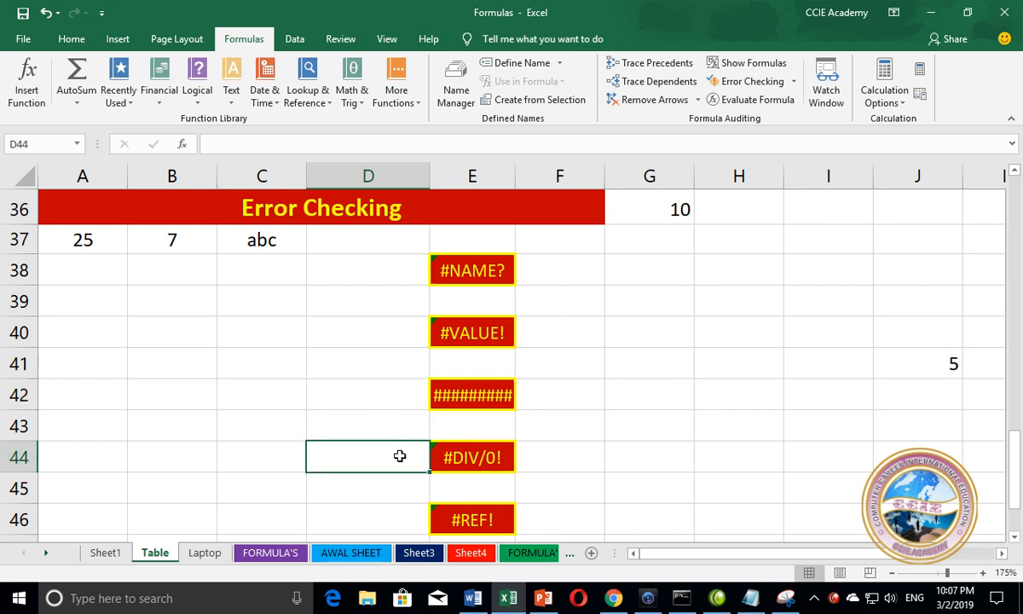
{"action": "key", "text": "Down"}
{"action": "key", "text": "Down"}
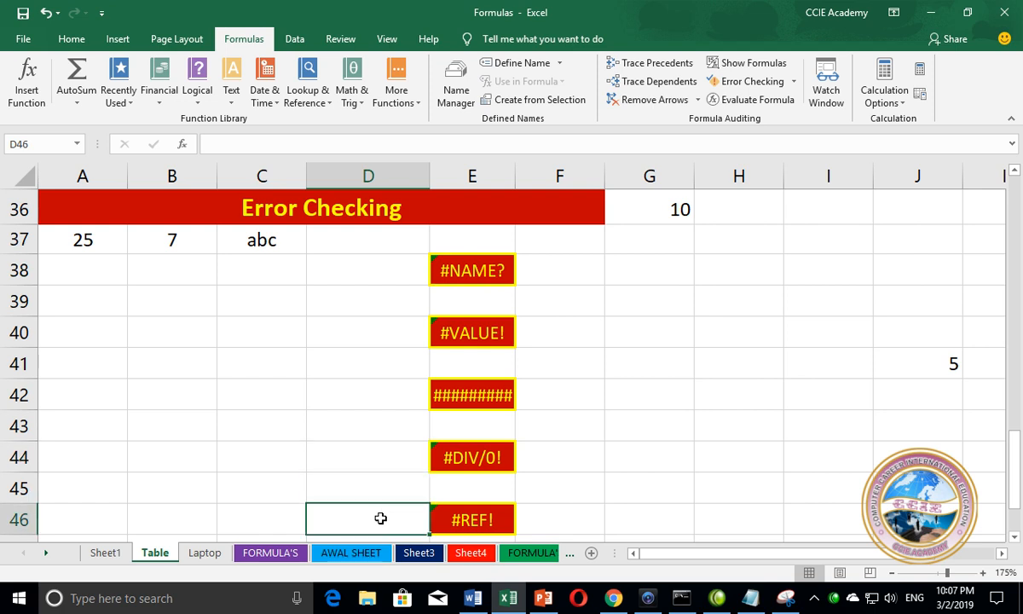
{"action": "left_click", "coordinate": [372, 266]}
{"action": "left_click", "coordinate": [379, 331]}
{"action": "left_click", "coordinate": [372, 369]}
{"action": "left_click", "coordinate": [371, 423]}
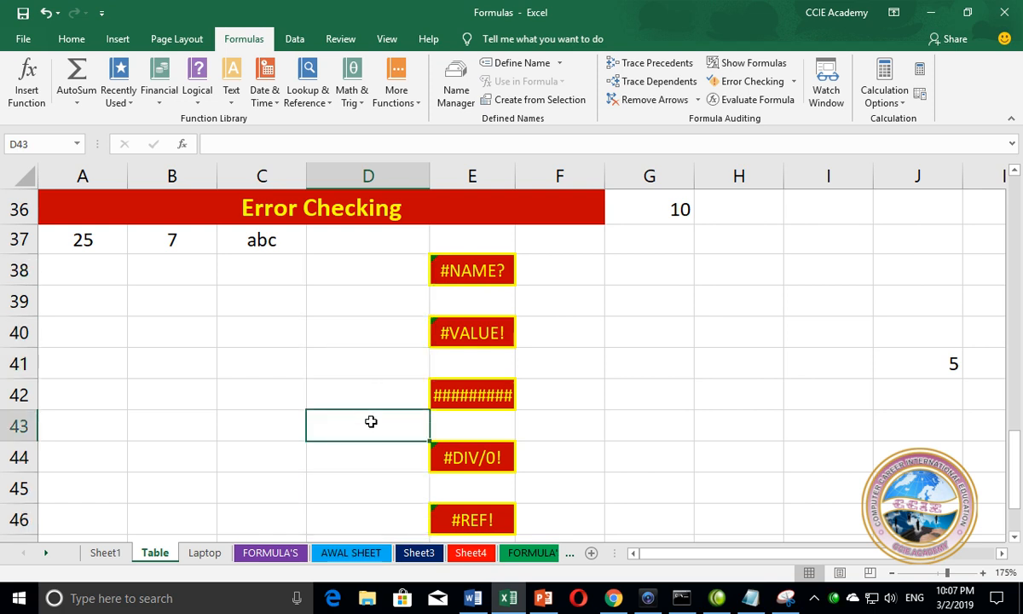
{"action": "left_click", "coordinate": [370, 447]}
{"action": "left_click", "coordinate": [359, 516]}
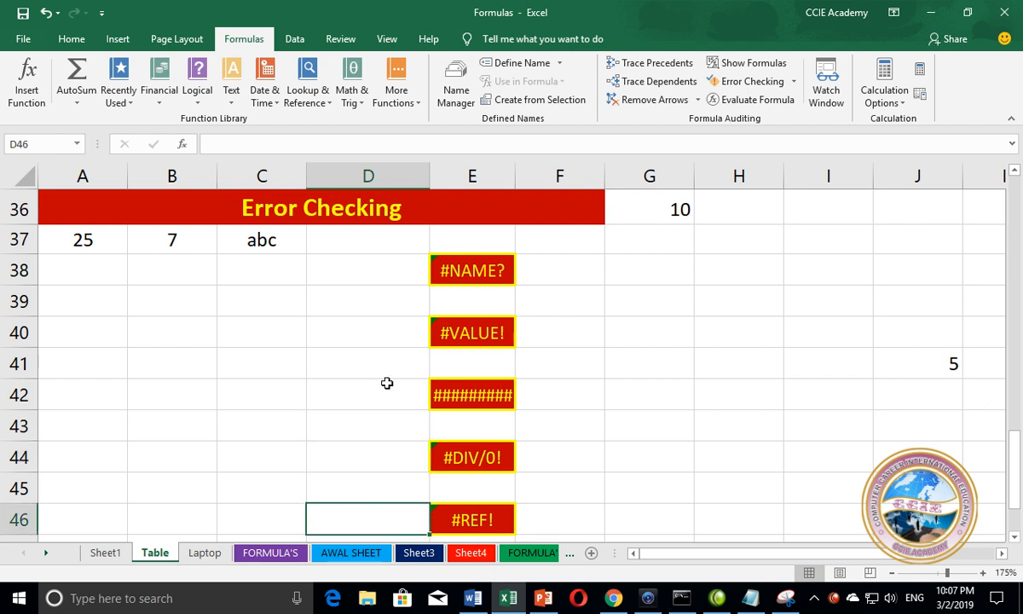
{"action": "left_click", "coordinate": [374, 330]}
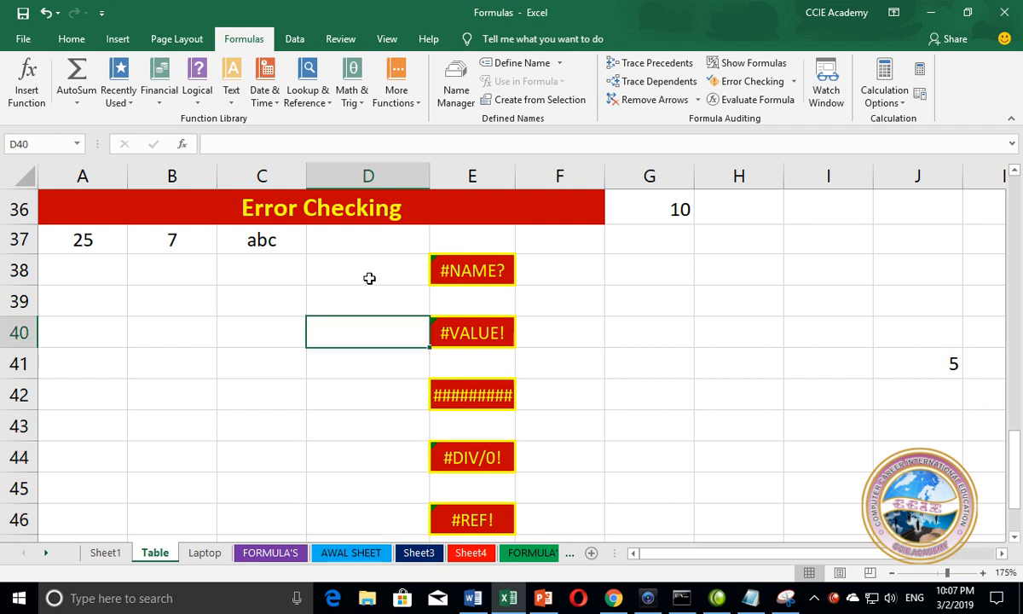
{"action": "left_click", "coordinate": [471, 272]}
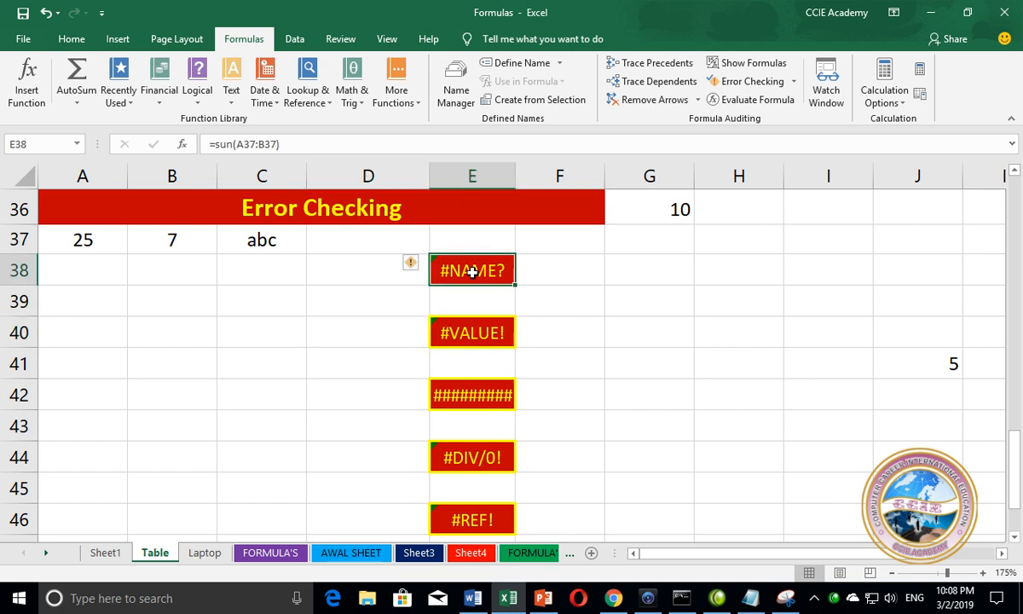
- Enter a MIN formula over the range A37:B37 in cell C39
{"action": "left_click", "coordinate": [354, 269]}
{"action": "left_click", "coordinate": [269, 296]}
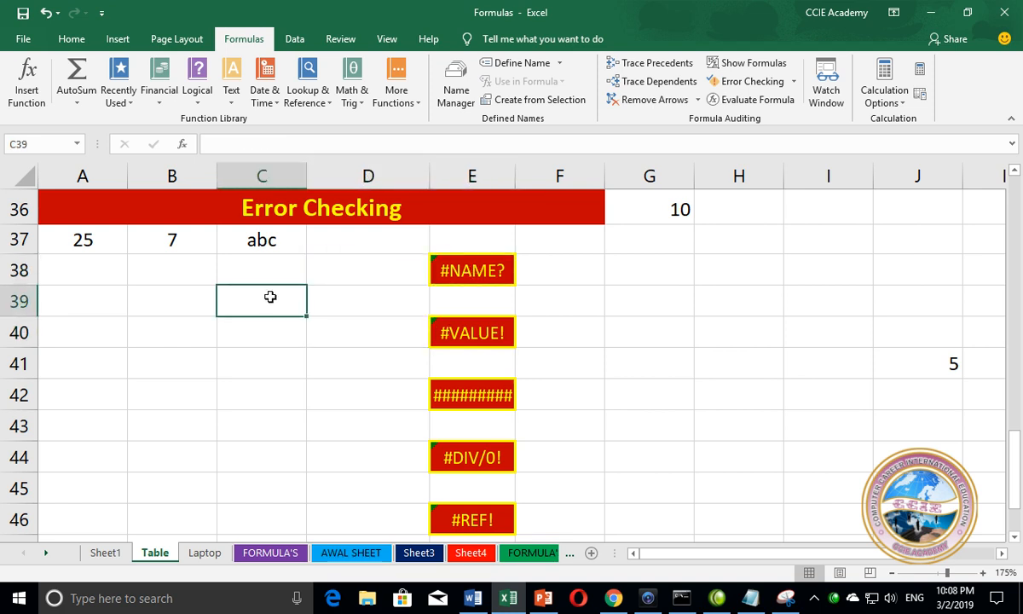
{"action": "type", "text": "="}
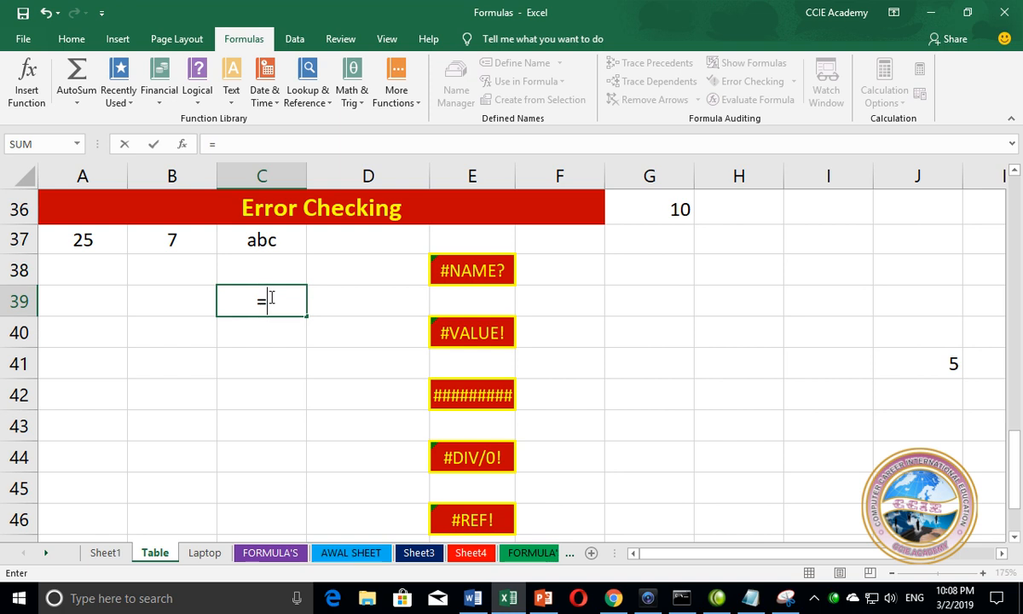
{"action": "type", "text": "min"}
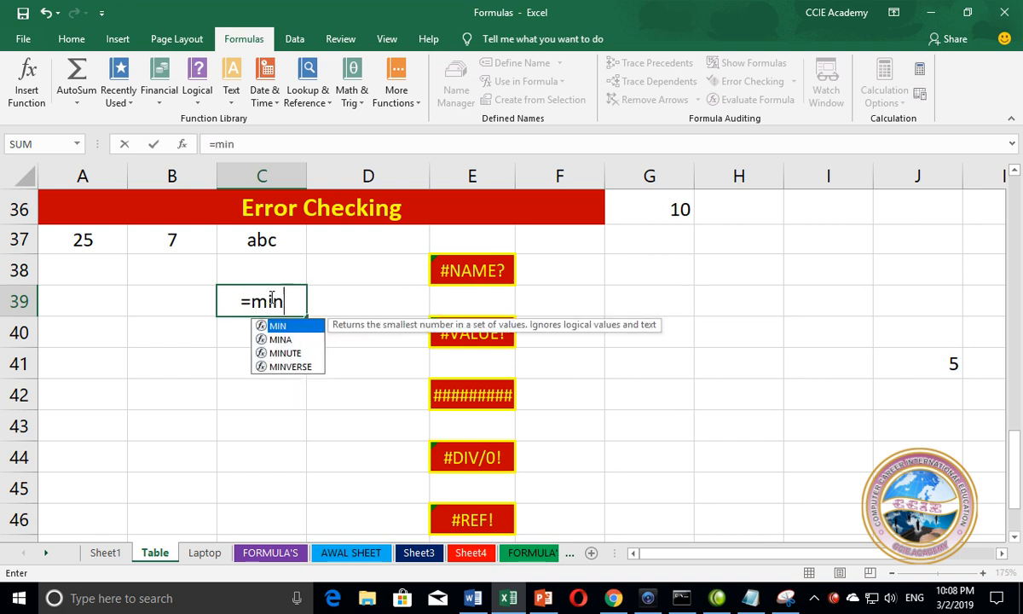
{"action": "type", "text": "("}
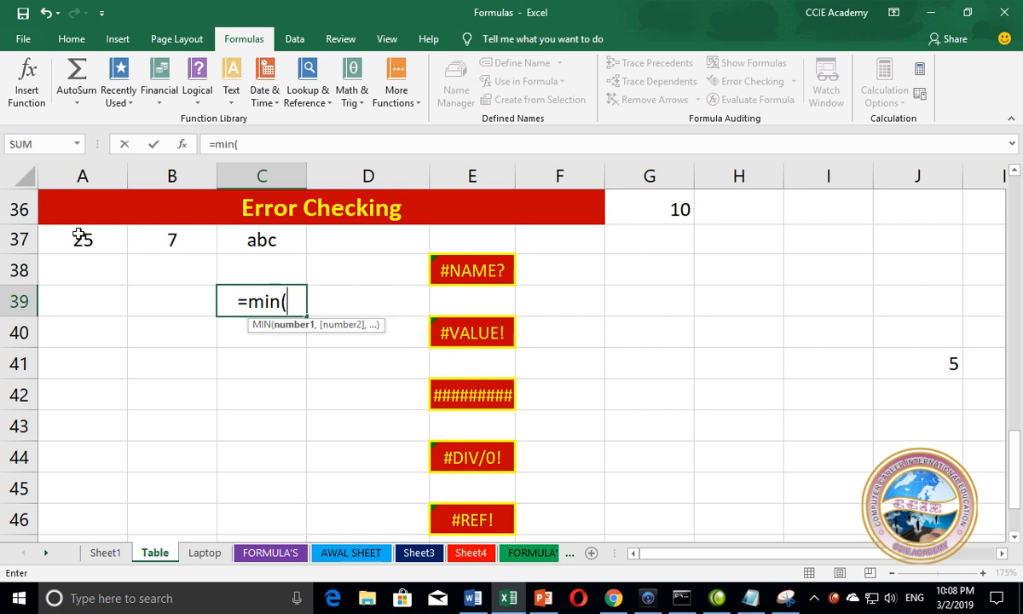
{"action": "left_click_drag", "start_coordinate": [85, 240], "coordinate": [156, 239]}
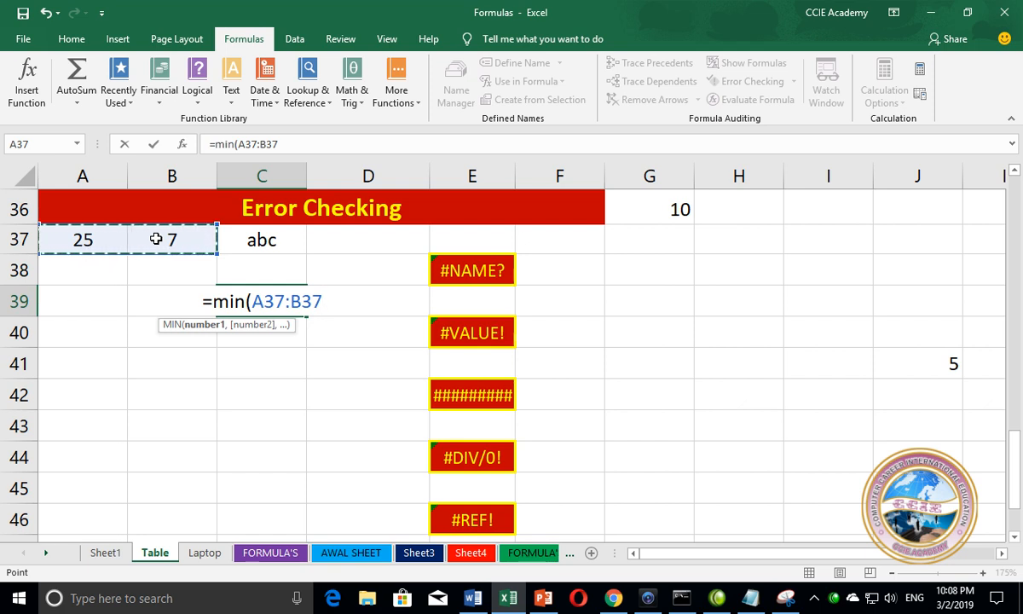
{"action": "key", "text": "Return"}
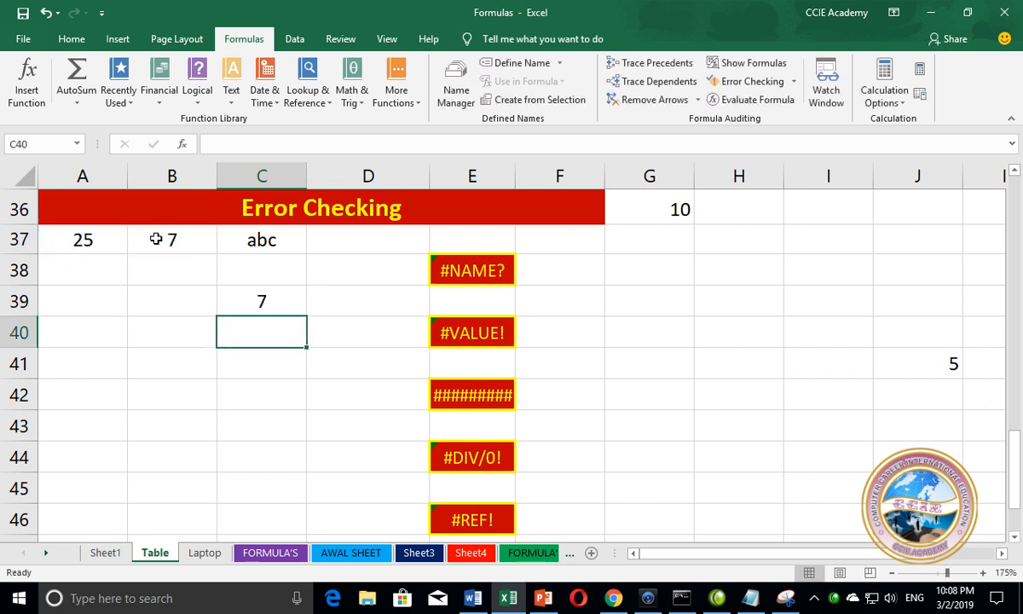
- Misspell the function name in C39's formula as MeN to demonstrate a #NAME? error, and clear the cell
{"action": "key", "text": "Up"}
{"action": "left_click", "coordinate": [236, 144]}
{"action": "key", "text": "BackSpace"}
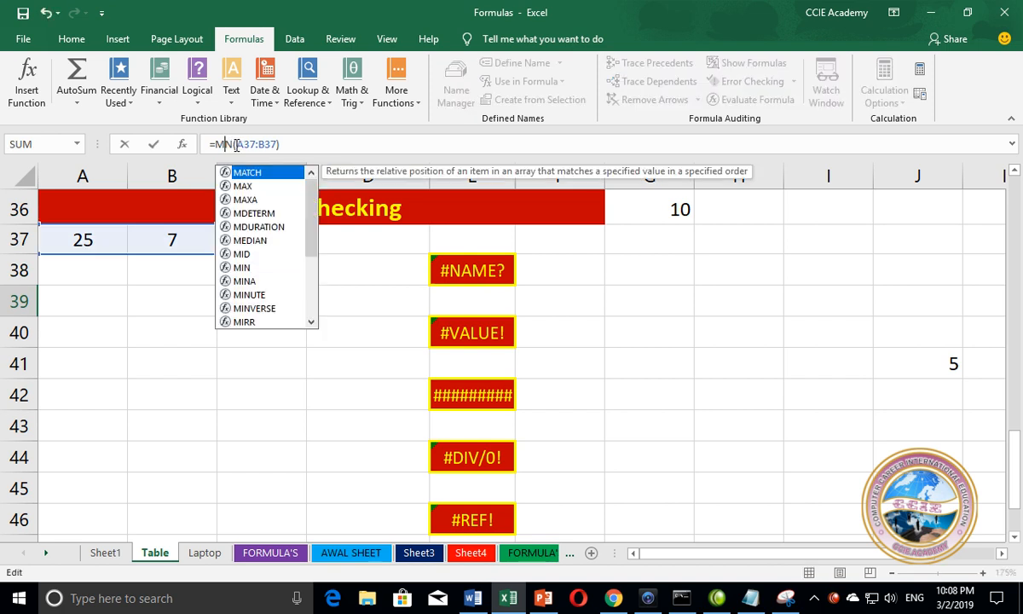
{"action": "type", "text": "e"}
{"action": "key", "text": "Return"}
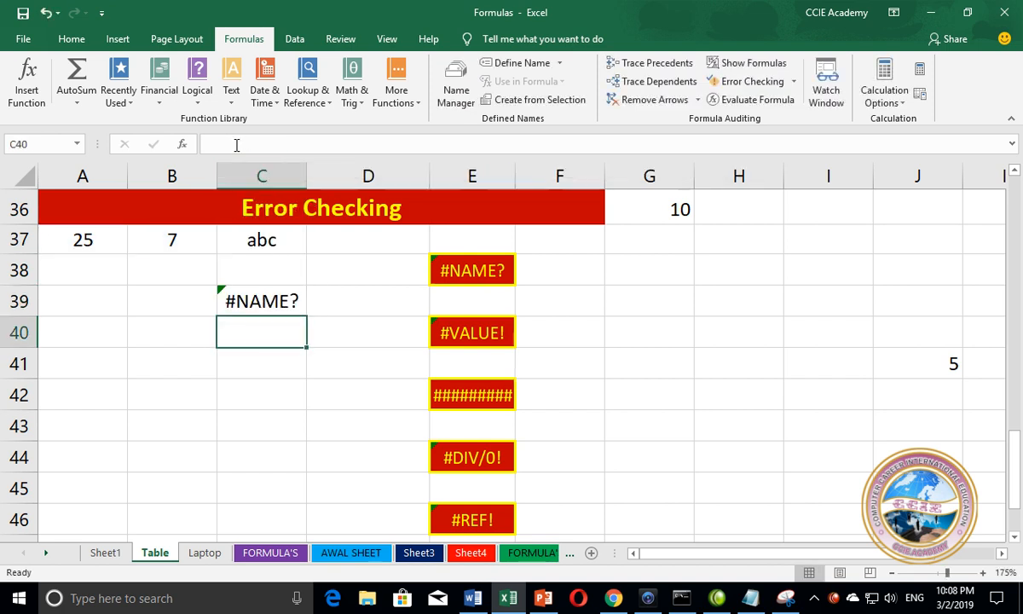
{"action": "key", "text": "Up"}
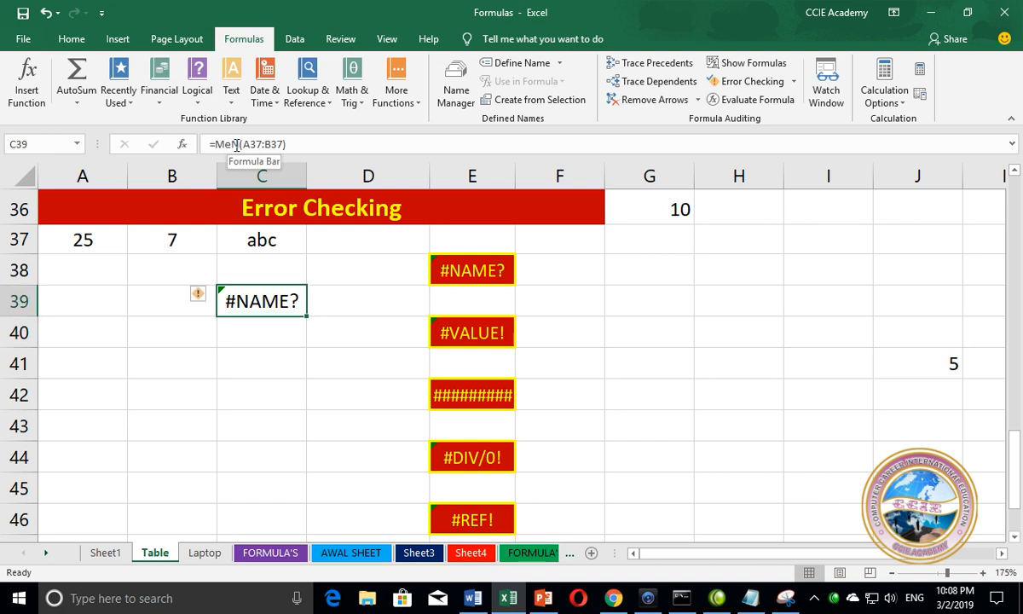
{"action": "key", "text": "Delete"}
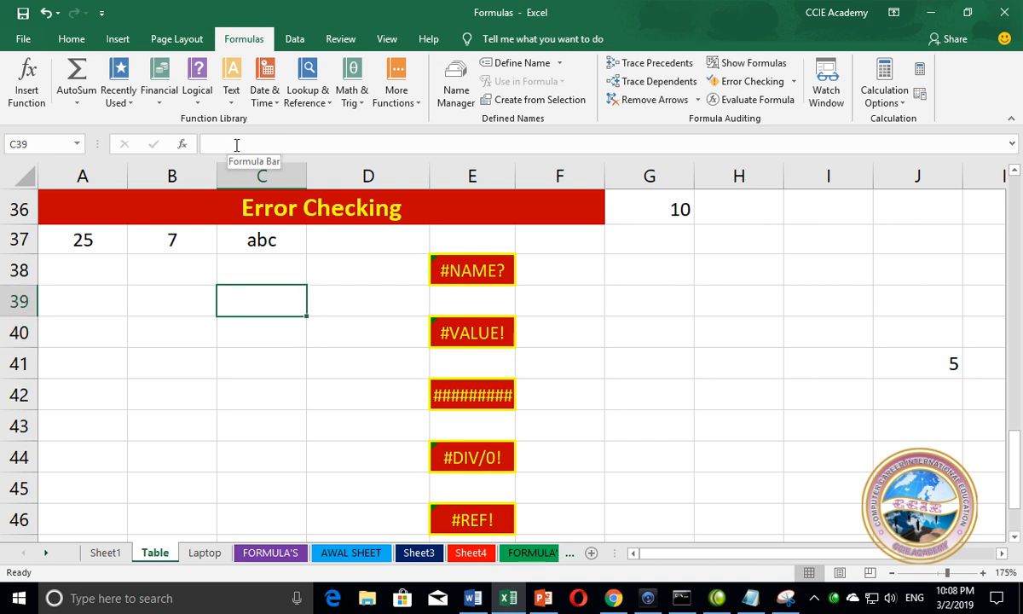
- Inspect the formula behind the #VALUE! example in E40 and enter =SUM(A37:C37) in cell B39
{"action": "left_click", "coordinate": [482, 328]}
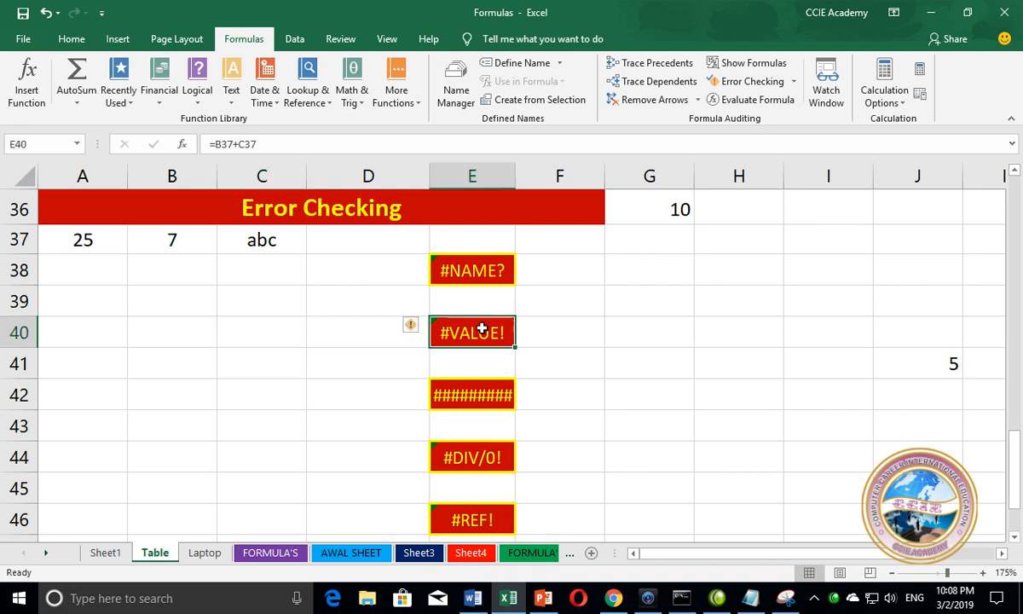
{"action": "left_click", "coordinate": [266, 294]}
{"action": "left_click", "coordinate": [185, 300]}
{"action": "type", "text": "="}
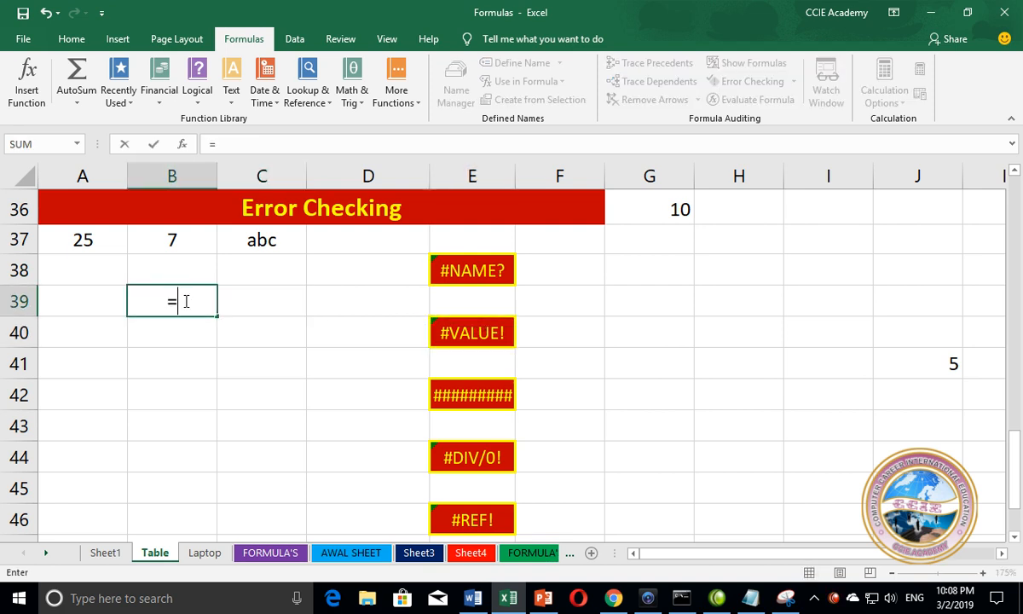
{"action": "type", "text": "sum"}
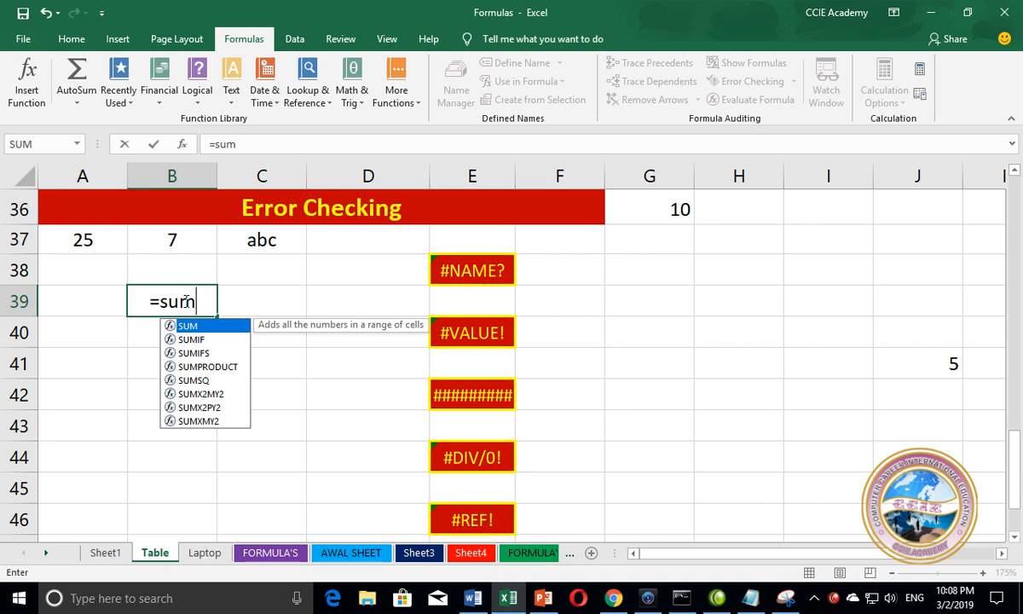
{"action": "type", "text": "("}
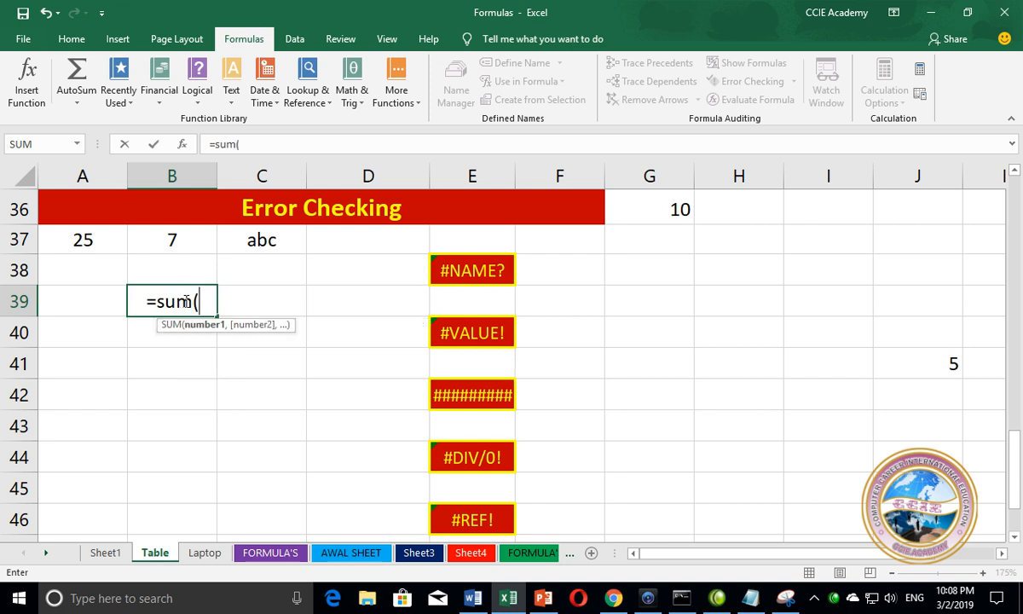
{"action": "left_click", "coordinate": [79, 241]}
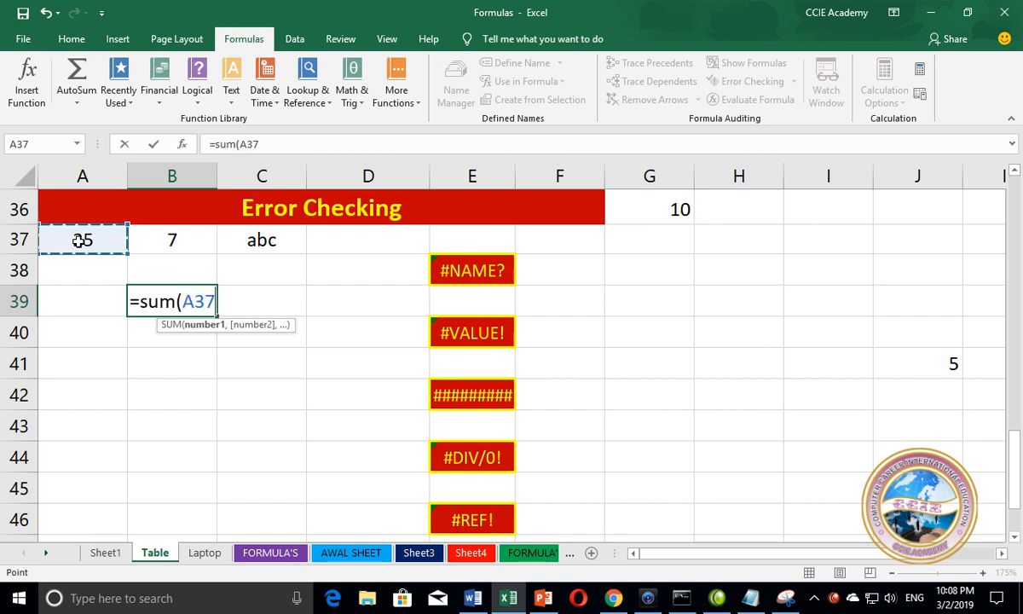
{"action": "key", "text": "F8"}
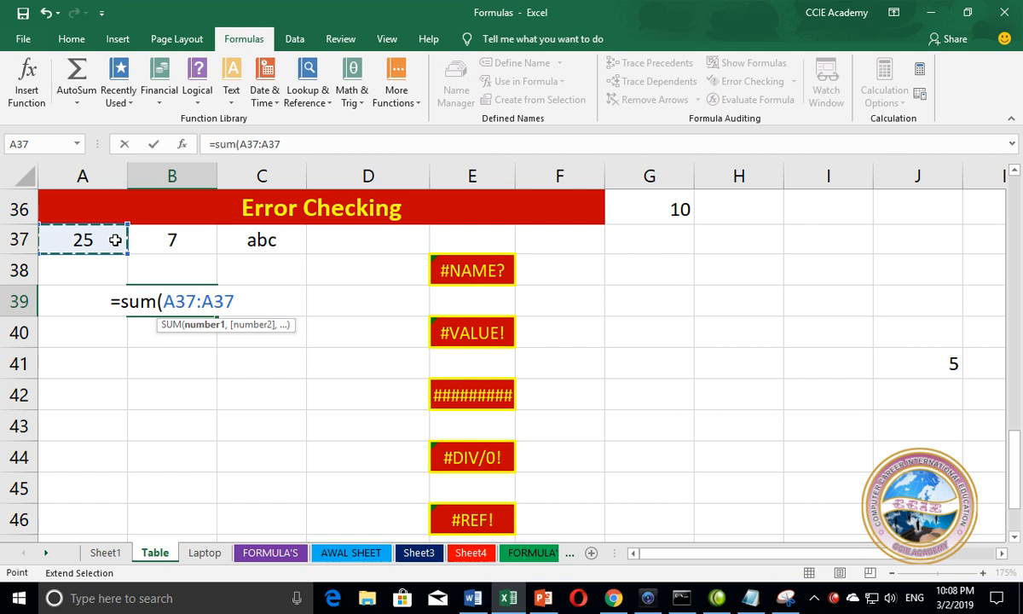
{"action": "left_click", "coordinate": [250, 239]}
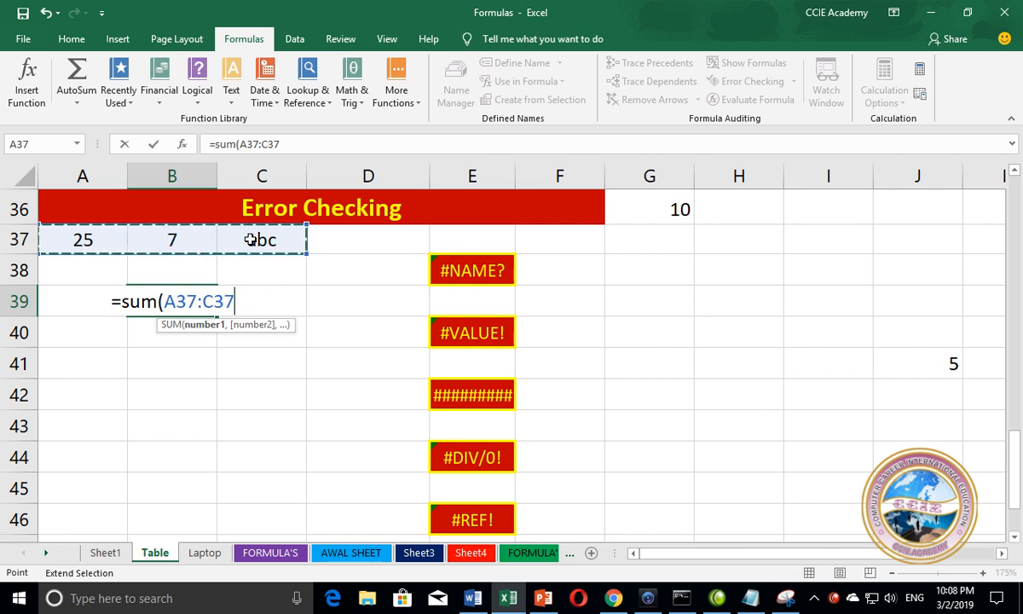
{"action": "key", "text": "Return"}
- Replace B39's formula with =A37+B37+C37 to demonstrate a #VALUE! error, and clear the cell
{"action": "key", "text": "Up"}
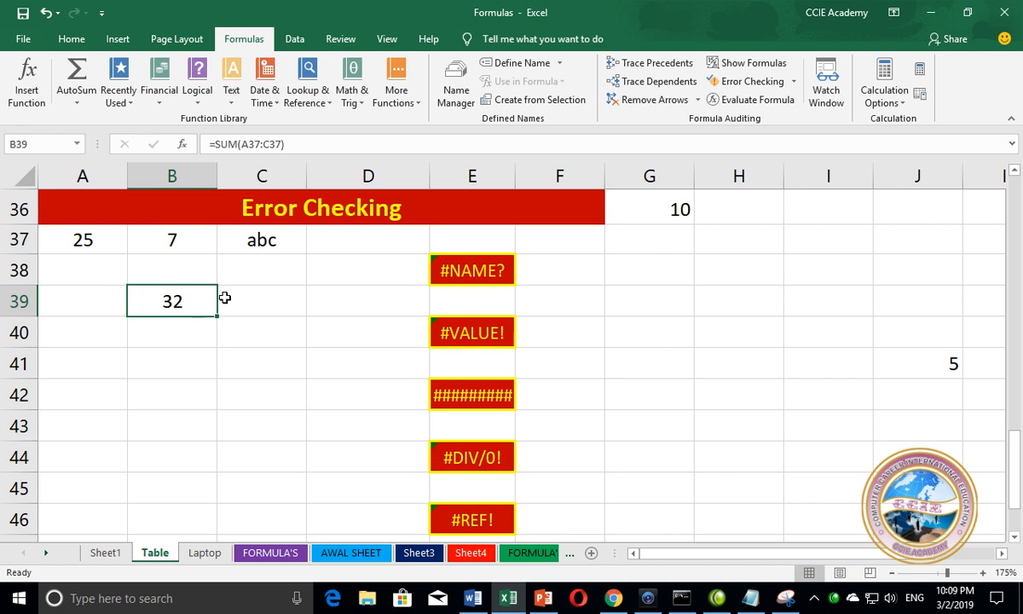
{"action": "type", "text": "="}
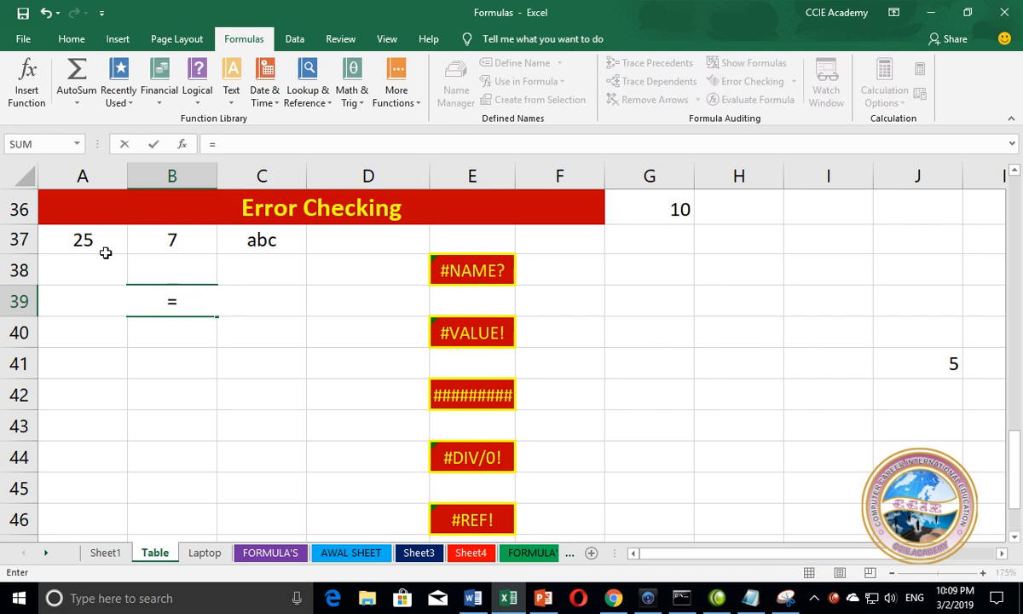
{"action": "left_click", "coordinate": [85, 238]}
{"action": "type", "text": "+"}
{"action": "left_click", "coordinate": [180, 241]}
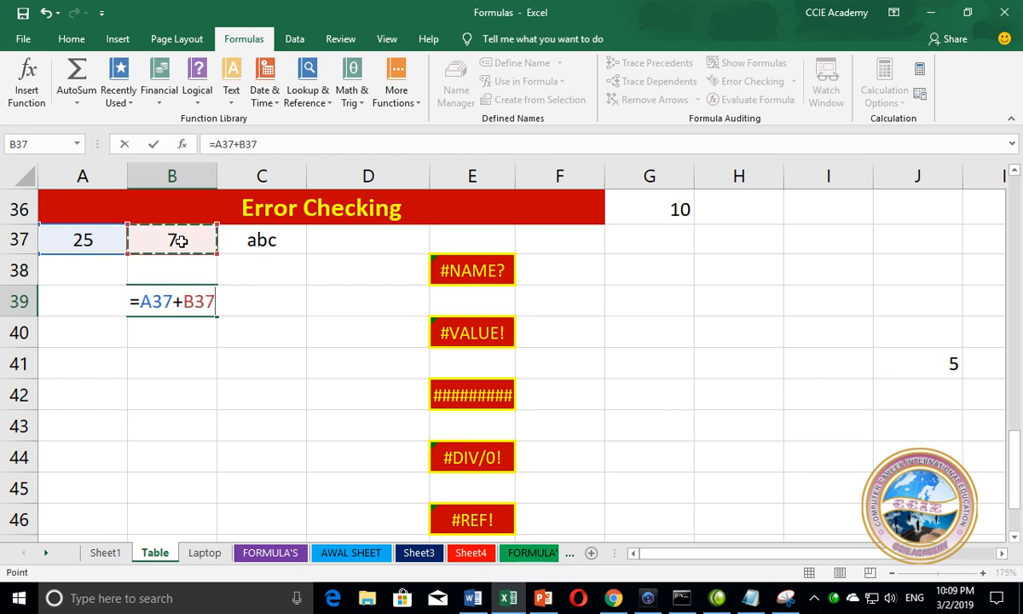
{"action": "type", "text": "+"}
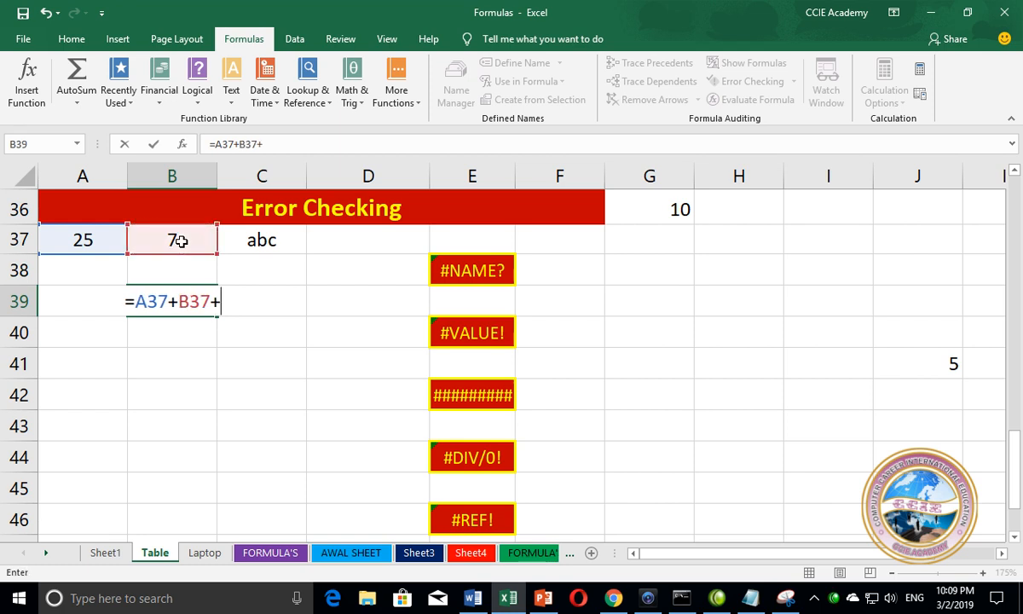
{"action": "left_click", "coordinate": [247, 243]}
{"action": "key", "text": "Return"}
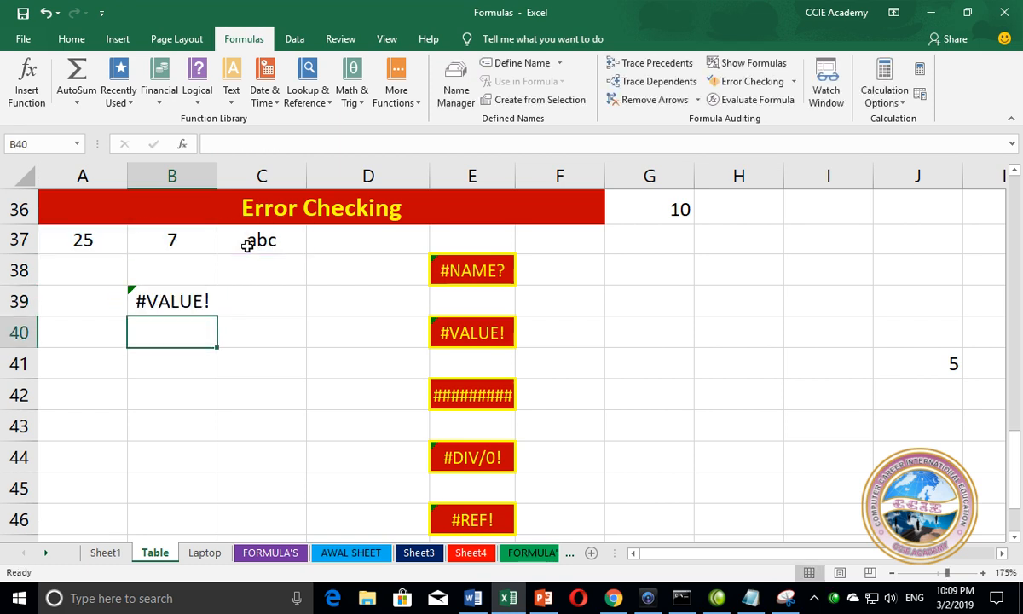
{"action": "key", "text": "Up"}
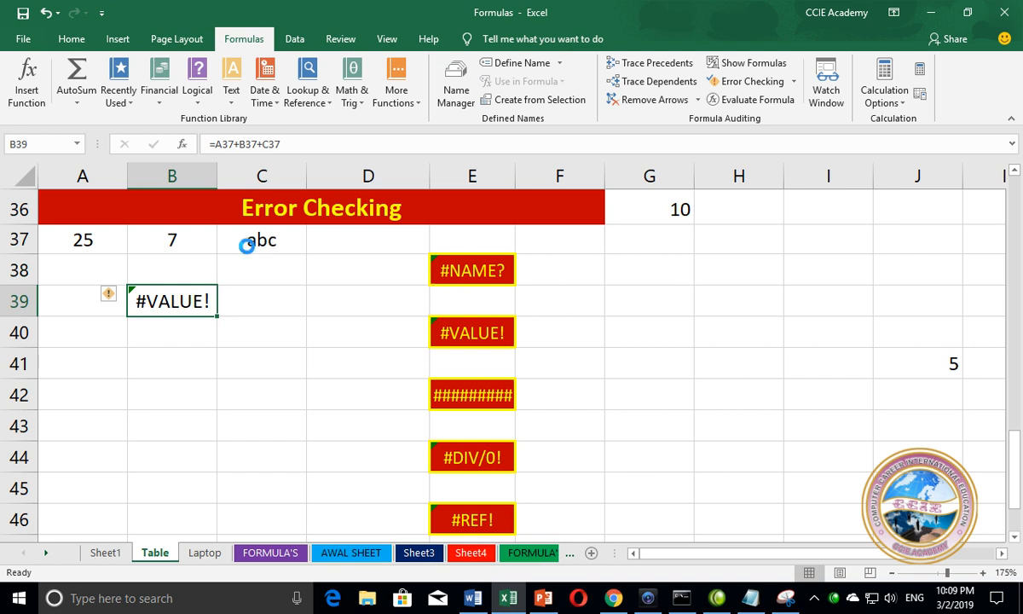
{"action": "key", "text": "Delete"}
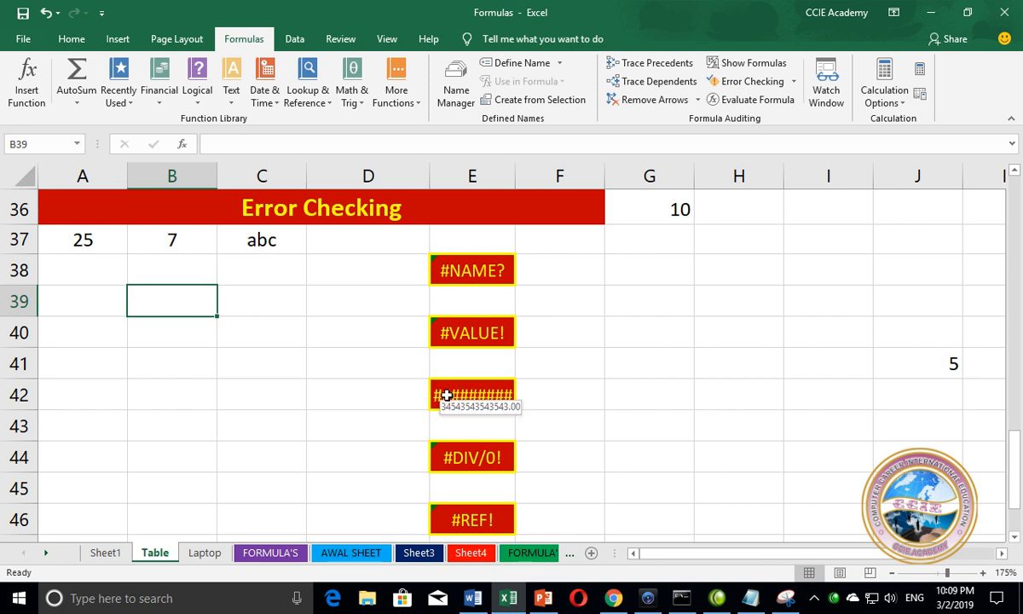
{"action": "left_click", "coordinate": [397, 395]}
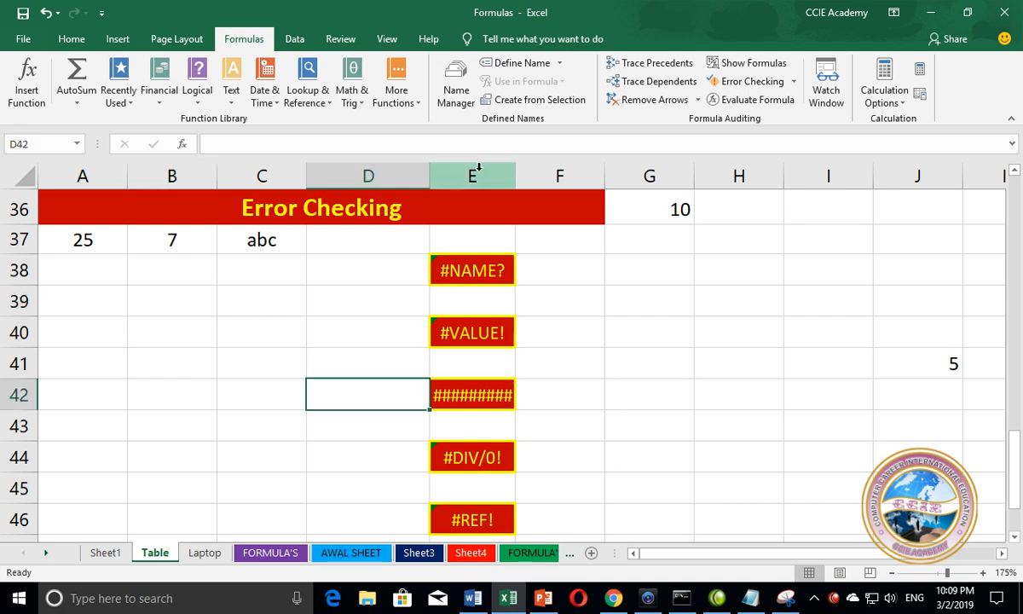
{"action": "left_click", "coordinate": [478, 168]}
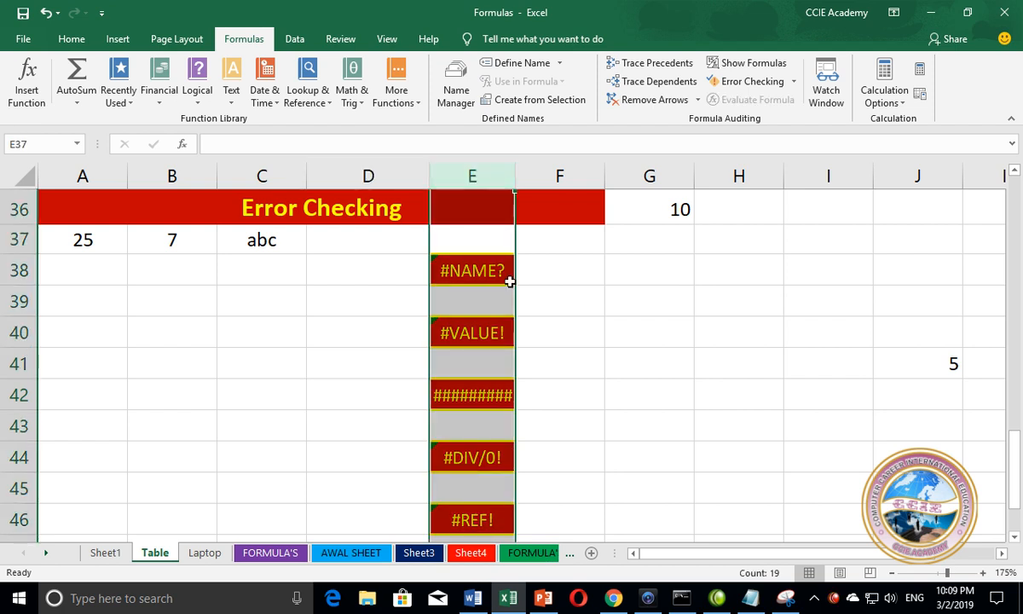
{"action": "left_click", "coordinate": [486, 394]}
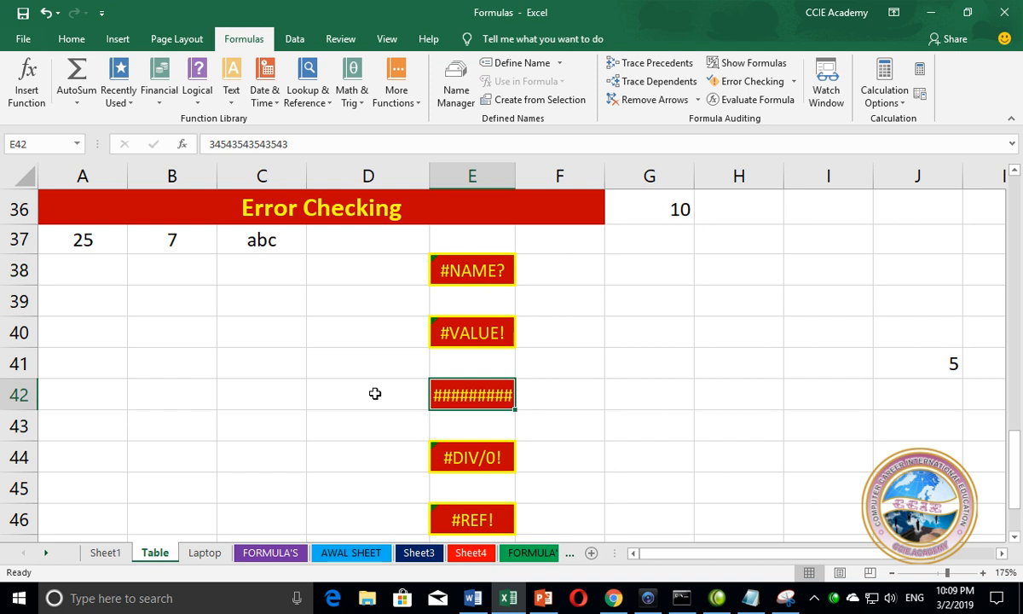
{"action": "type", "text": "6546"}
{"action": "key", "text": "Return"}
{"action": "key", "text": "Up"}
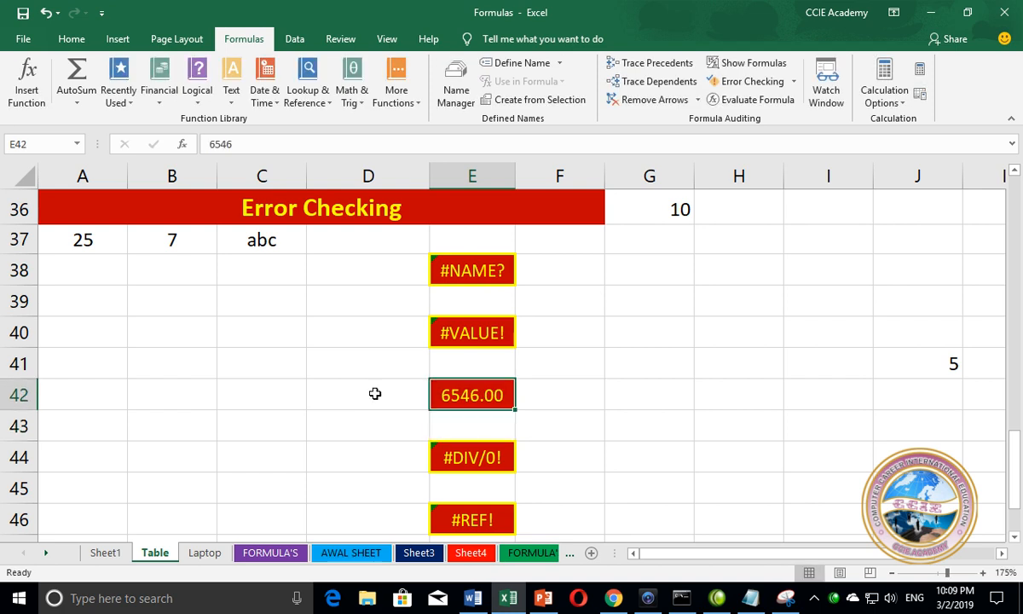
{"action": "type", "text": "65464646464654654"}
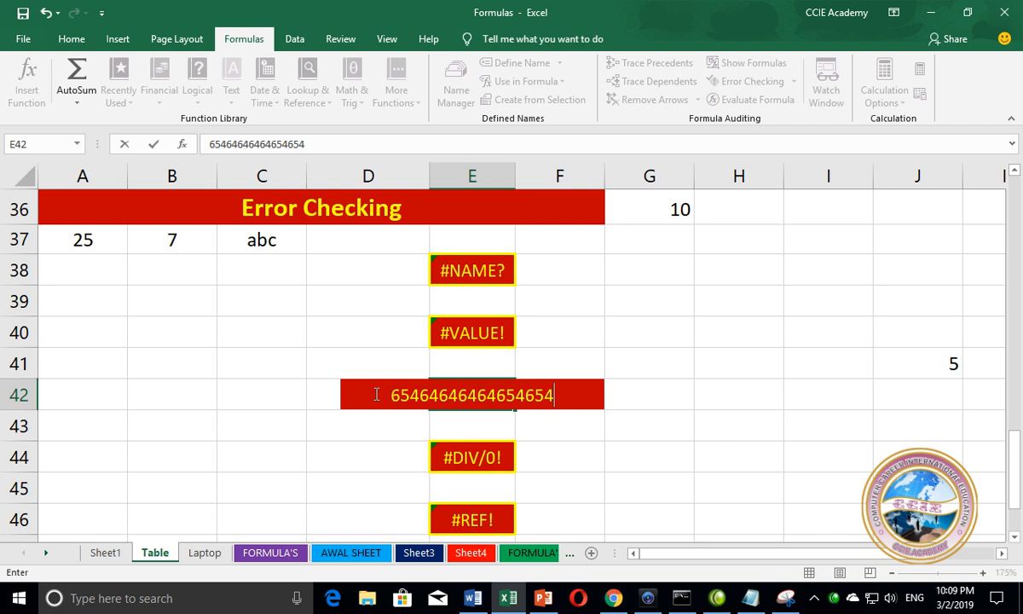
{"action": "key", "text": "Return"}
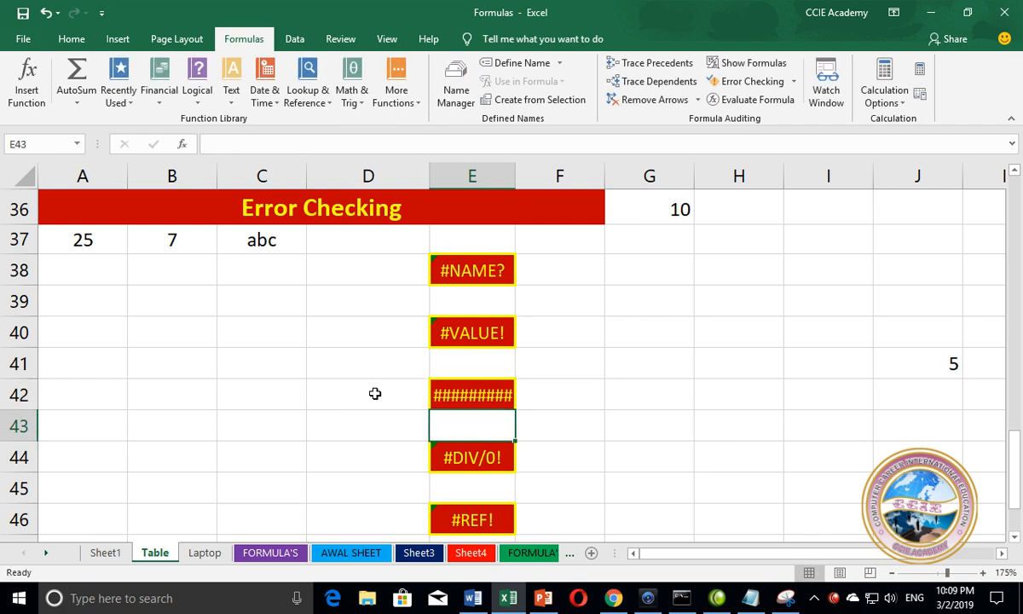
{"action": "key", "text": "Up"}
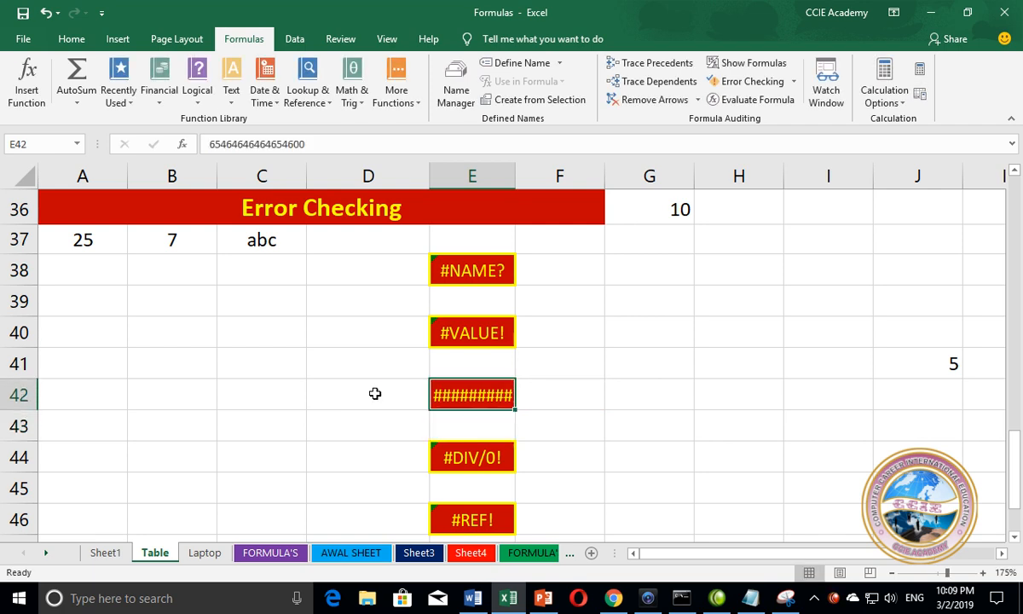
{"action": "key", "text": "Left"}
{"action": "key", "text": "Right"}
{"action": "key", "text": "Left"}
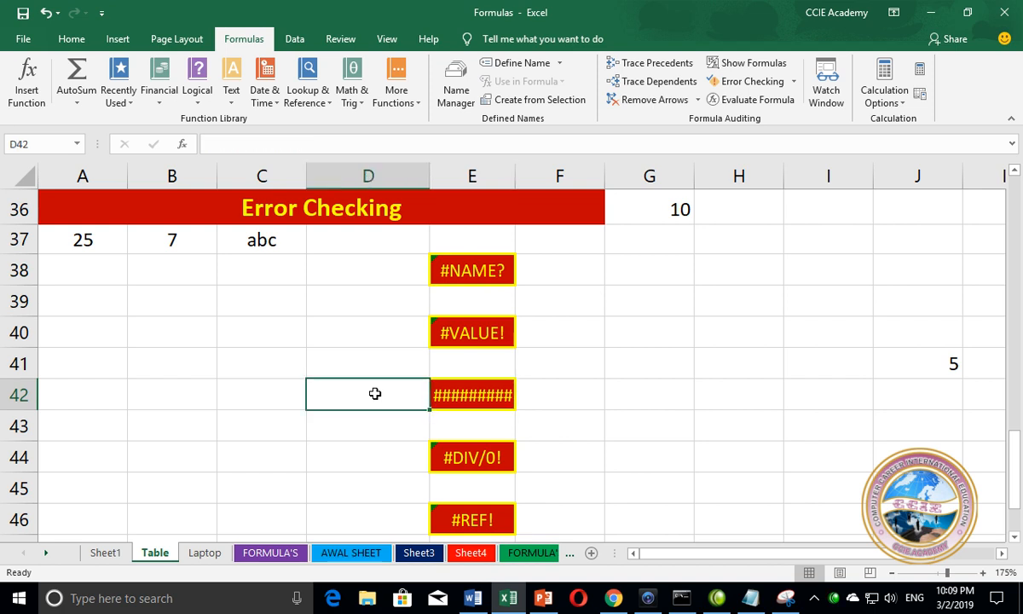
{"action": "key", "text": "Down"}
{"action": "key", "text": "Down"}
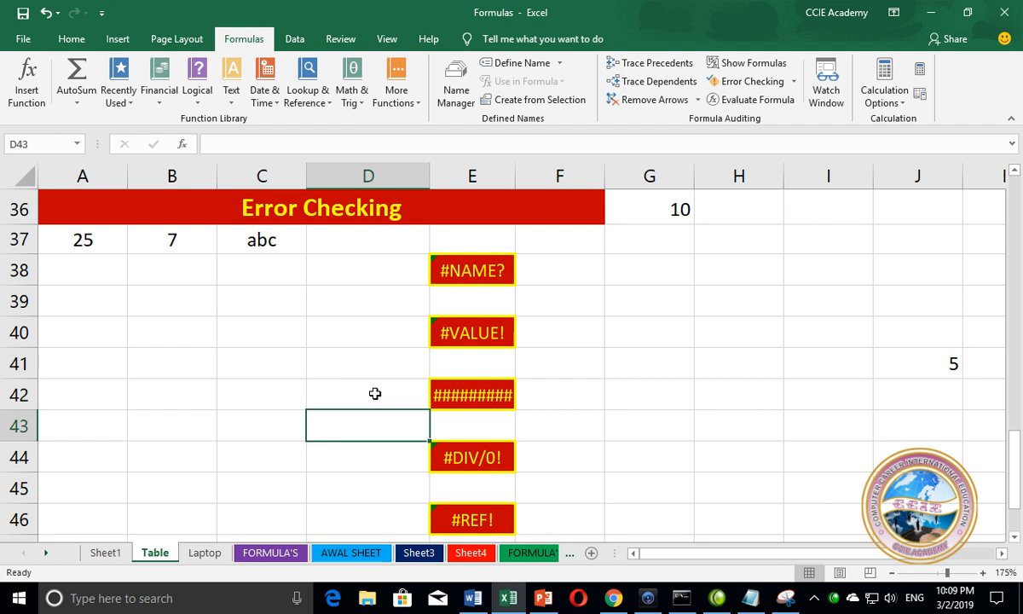
{"action": "key", "text": "Up"}
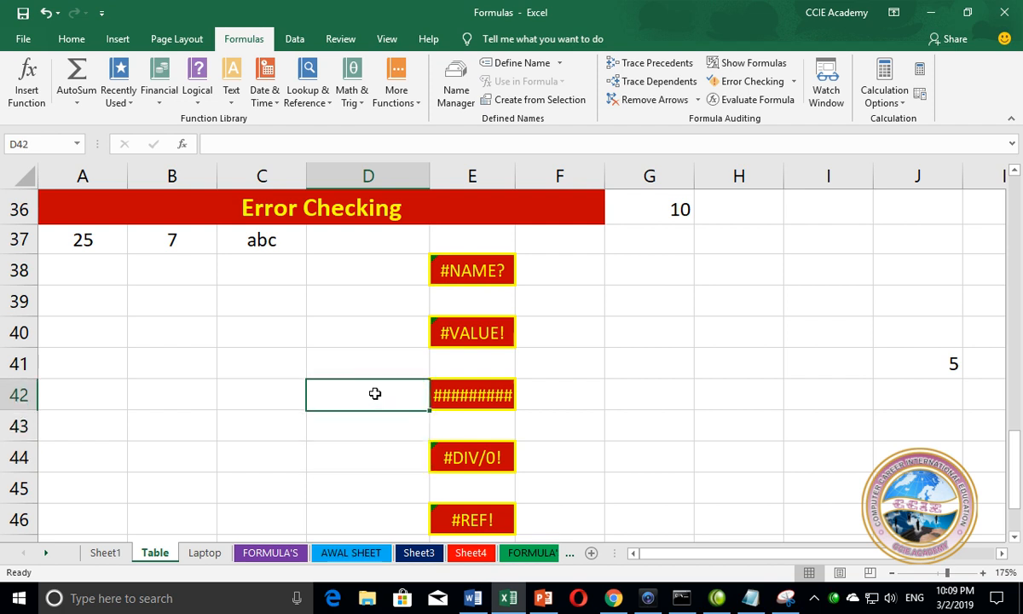
- Enter =25/0 in cell B40 to demonstrate a #DIV/0! error, and clear the cell
{"action": "key", "text": "Up"}
{"action": "key", "text": "Up"}
{"action": "key", "text": "Left"}
{"action": "key", "text": "Up"}
{"action": "key", "text": "Left"}
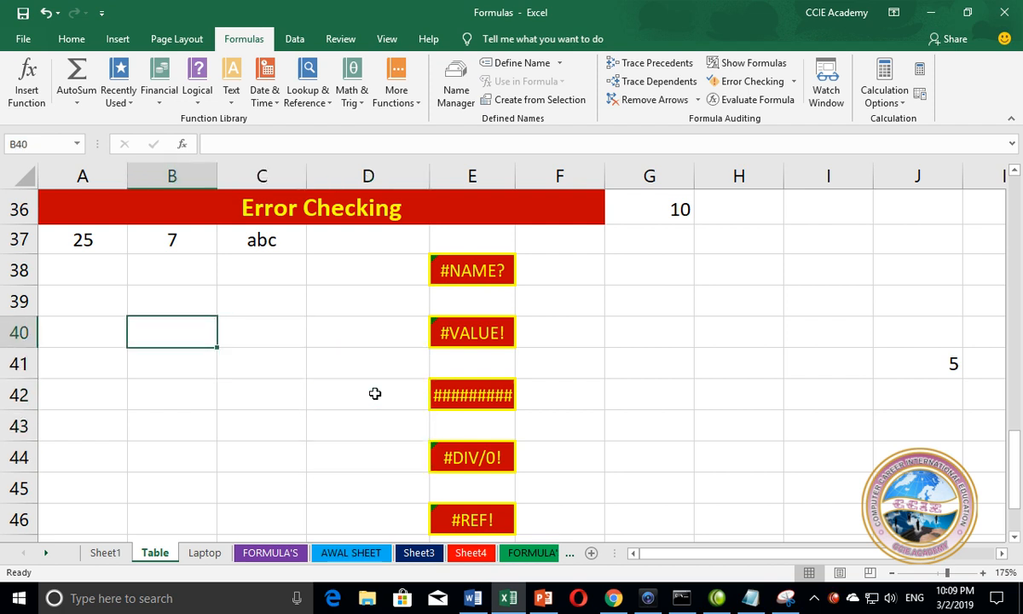
{"action": "type", "text": "="}
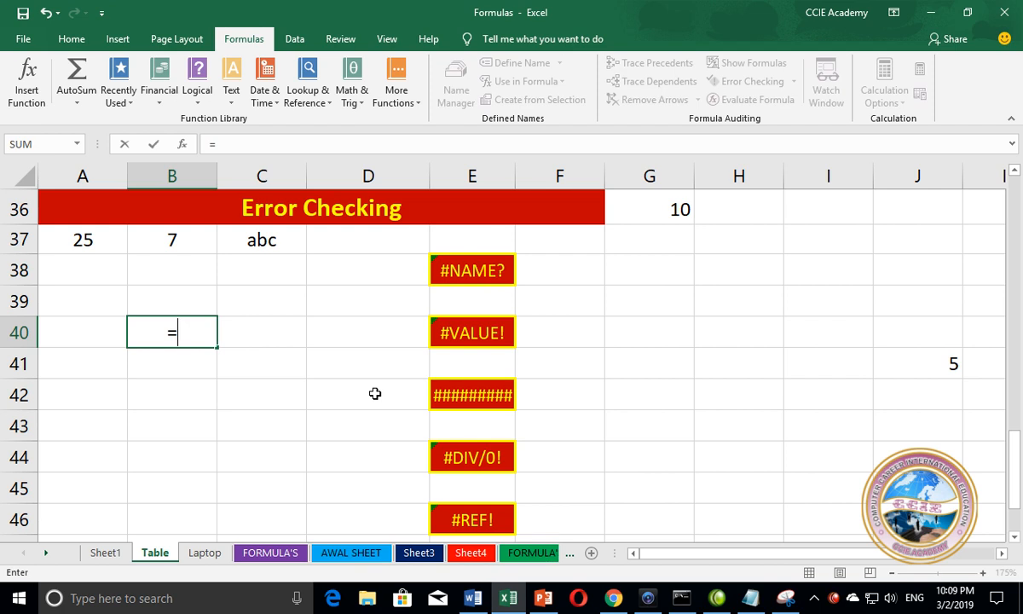
{"action": "type", "text": "25/"}
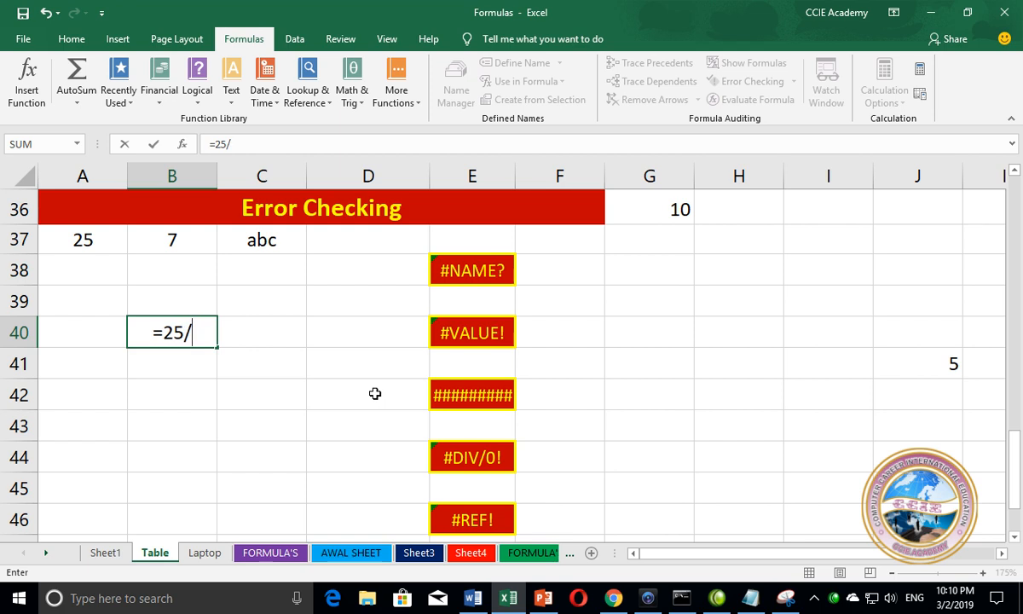
{"action": "type", "text": "0"}
{"action": "key", "text": "Return"}
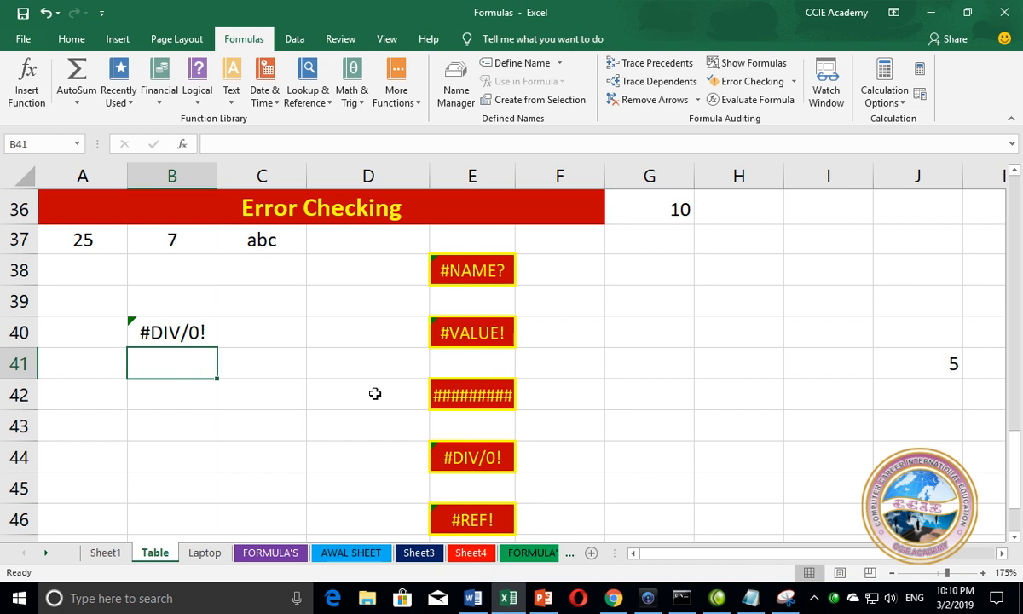
{"action": "key", "text": "Up"}
{"action": "key", "text": "Delete"}
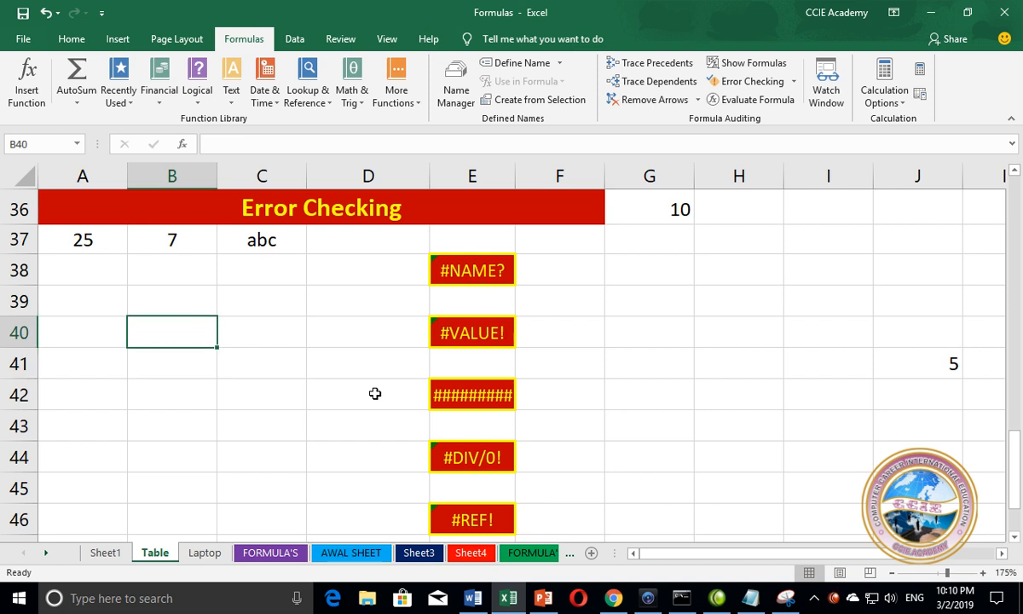
- Inspect the formula behind the #DIV/0! example in E44 and enter =AVERAGE(A37:B37) in cell B41
{"action": "left_click", "coordinate": [480, 456]}
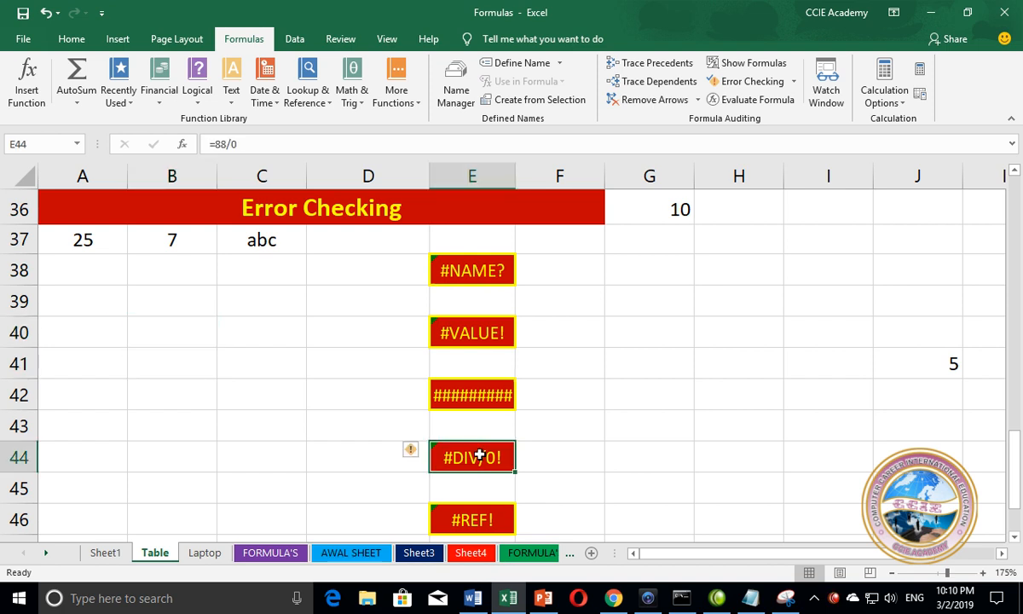
{"action": "left_click", "coordinate": [336, 477]}
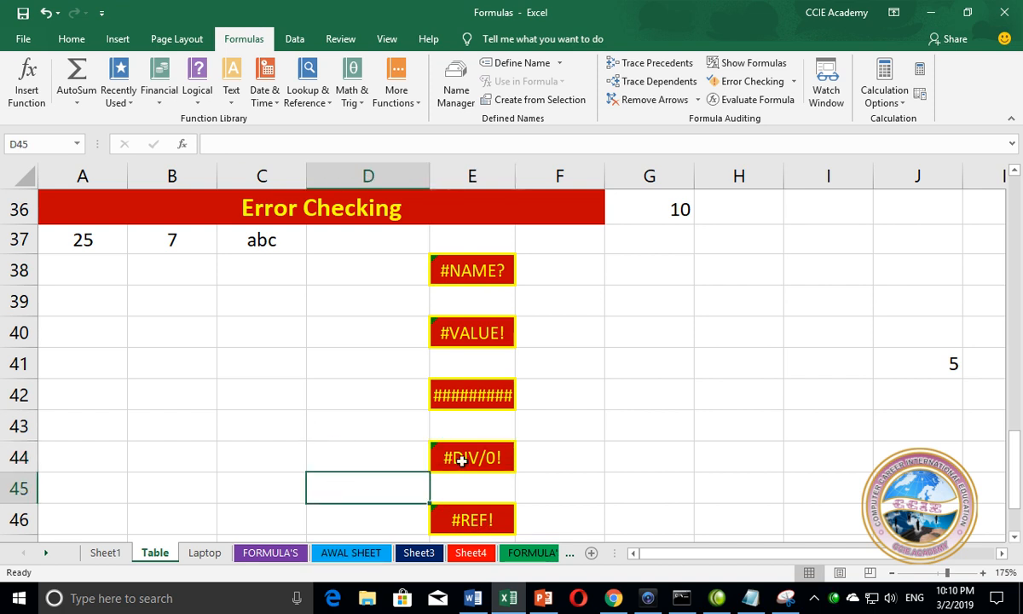
{"action": "left_click", "coordinate": [461, 460]}
{"action": "left_click", "coordinate": [362, 454]}
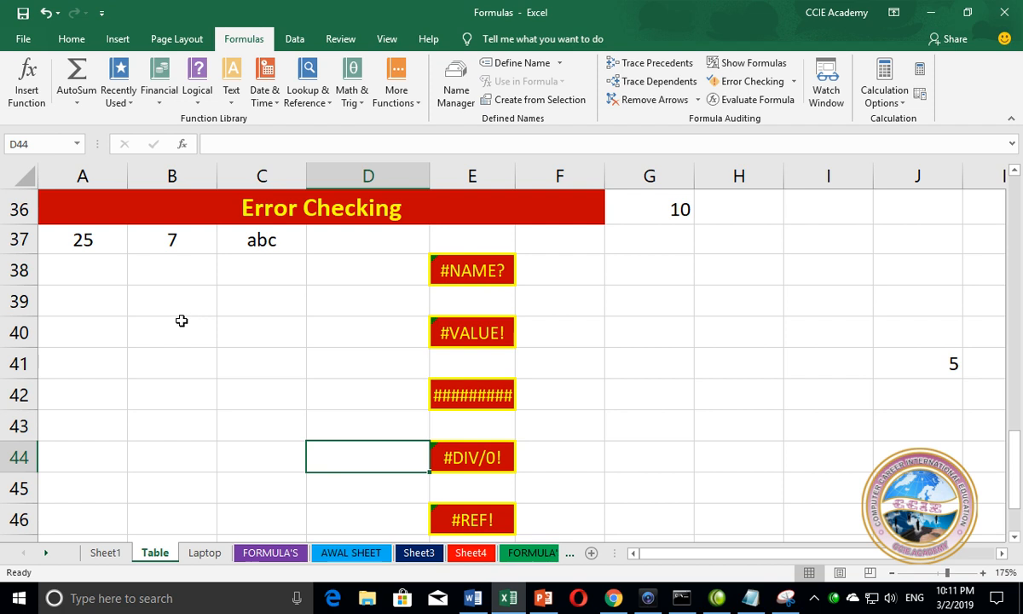
{"action": "left_click", "coordinate": [145, 370]}
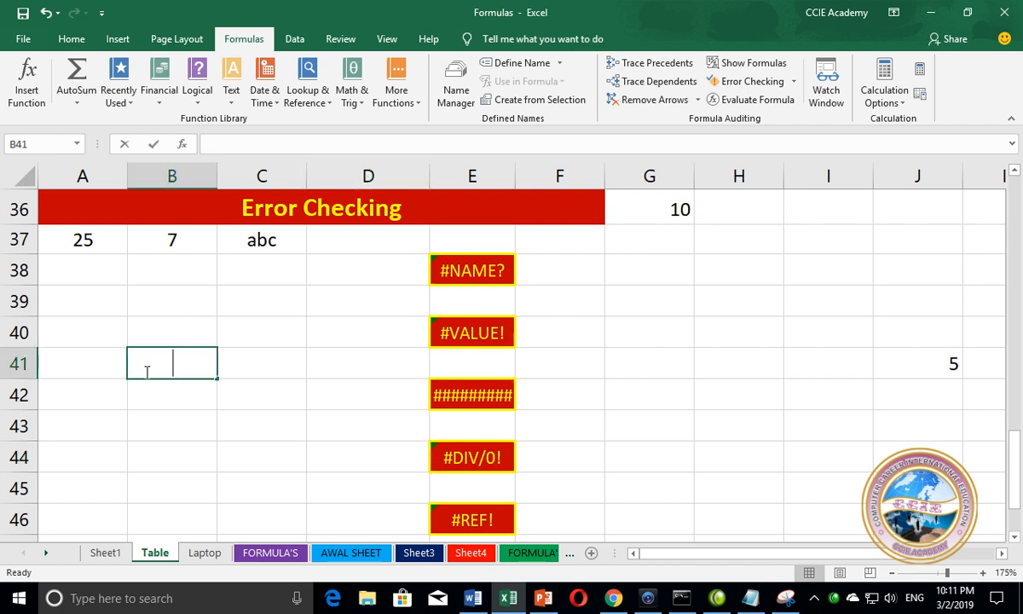
{"action": "type", "text": "=average("}
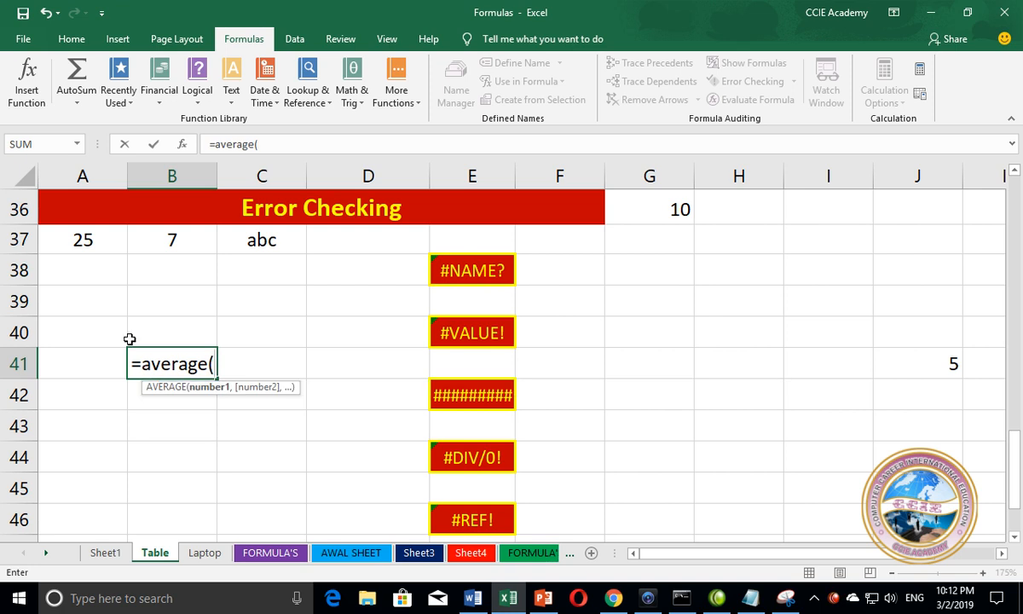
{"action": "left_click_drag", "start_coordinate": [75, 239], "coordinate": [137, 241]}
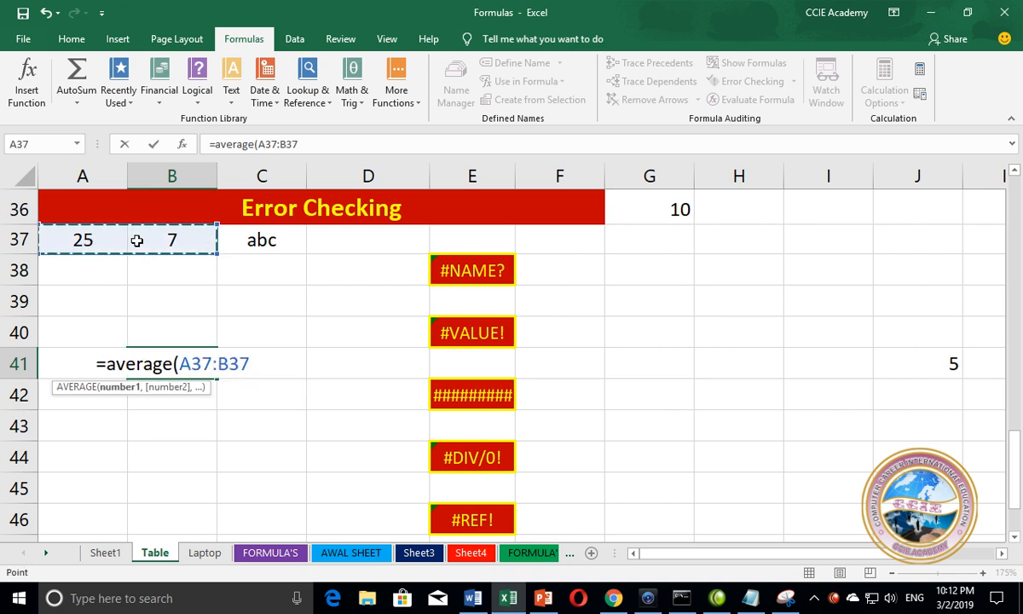
{"action": "key", "text": "Return"}
- Delete the values in A37:B37 to demonstrate a #DIV/0! error in the AVERAGE formula, and clear cell B41
{"action": "key", "text": "Up"}
{"action": "key", "text": "Up"}
{"action": "key", "text": "Up"}
{"action": "key", "text": "Up"}
{"action": "key", "text": "Up"}
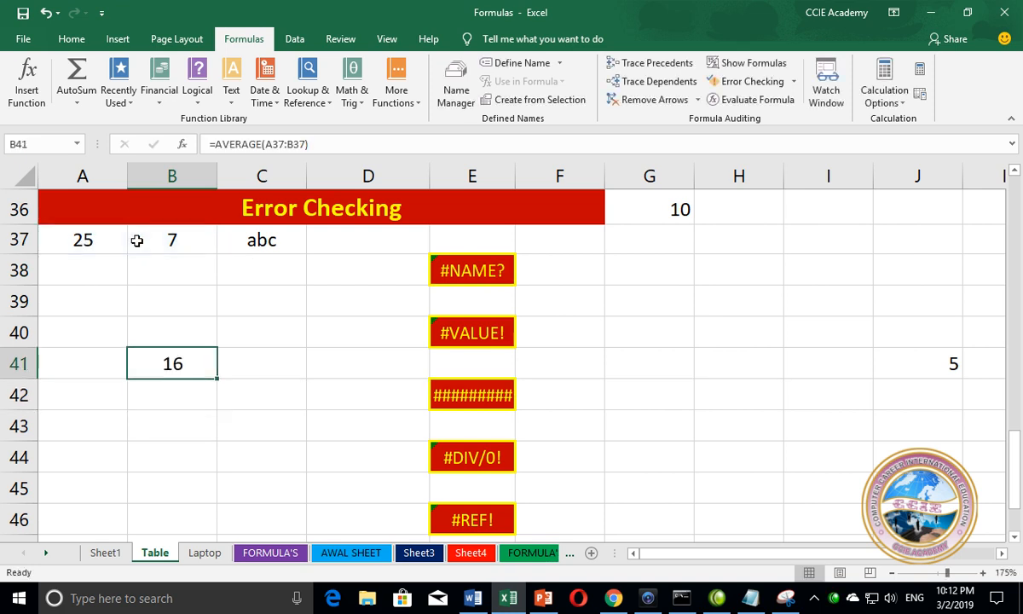
{"action": "key", "text": "shift+Left"}
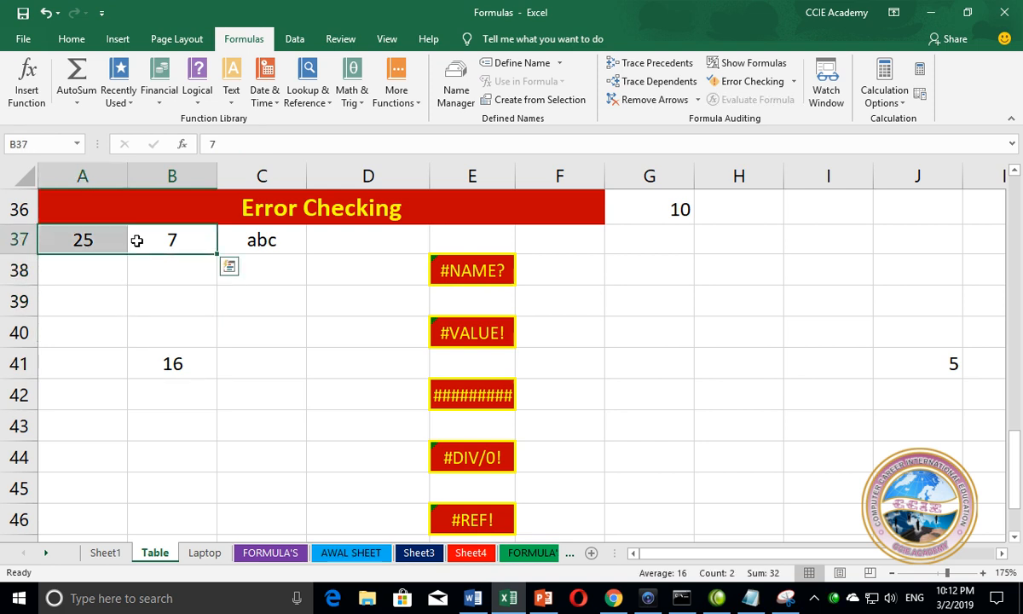
{"action": "key", "text": "Delete"}
{"action": "key", "text": "Down"}
{"action": "key", "text": "Down"}
{"action": "key", "text": "Down"}
{"action": "key", "text": "Down"}
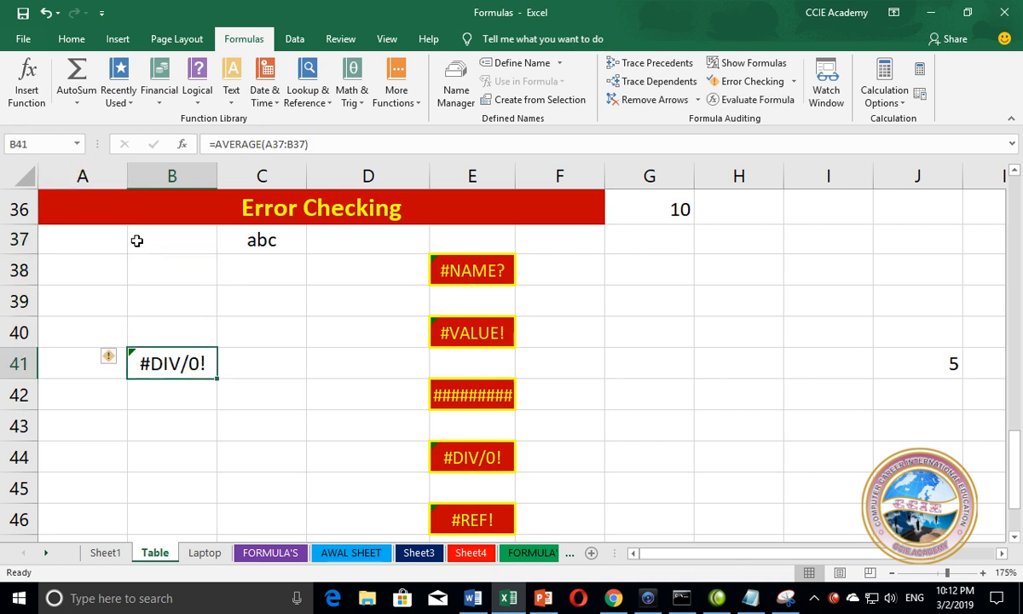
{"action": "key", "text": "Delete"}
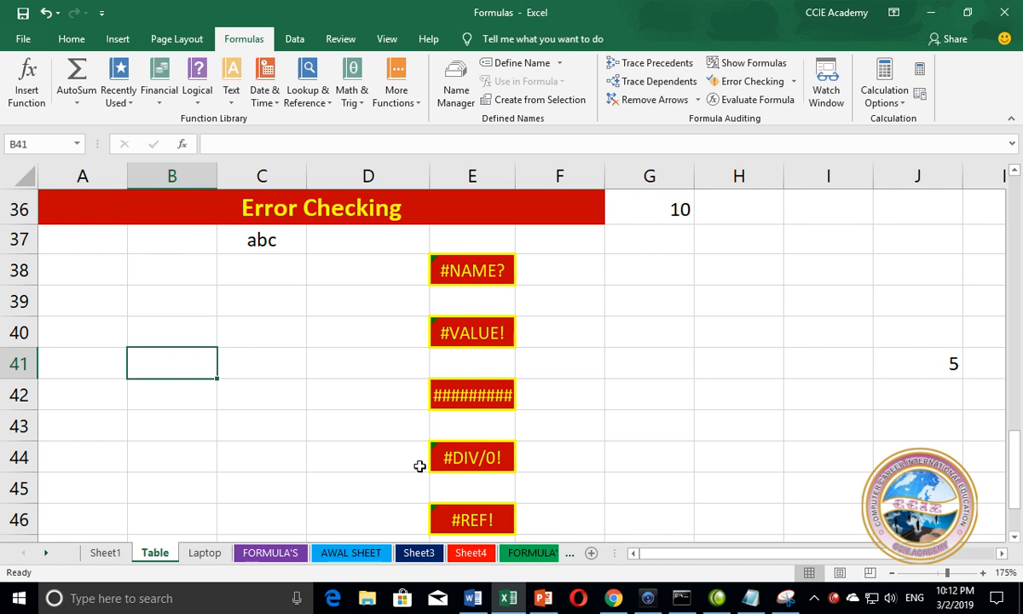
- Inspect the formula behind the #REF! example in E46, and enter 8 in G36 and 10 in H36
{"action": "left_click", "coordinate": [478, 508]}
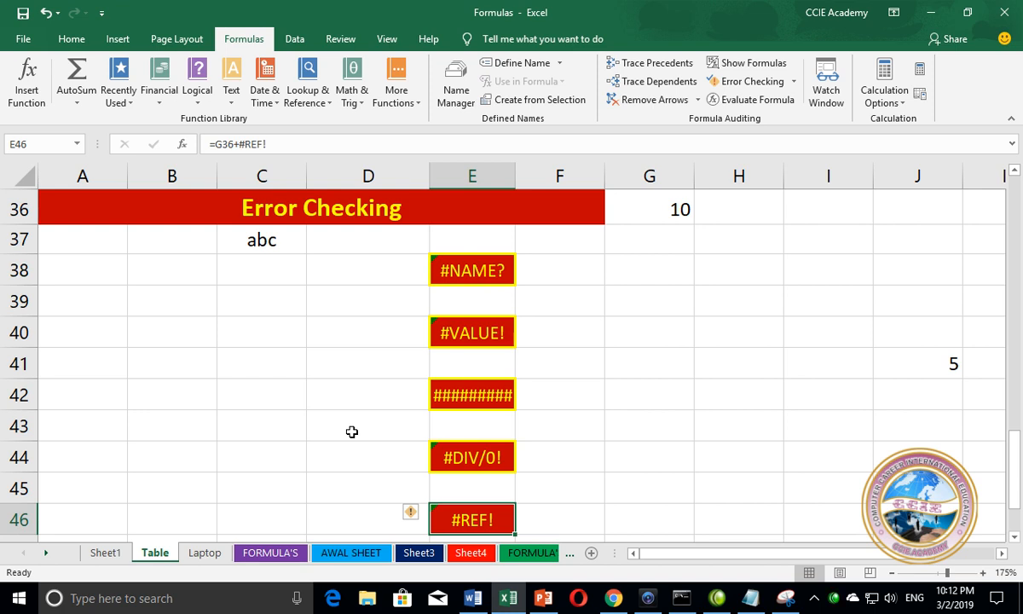
{"action": "left_click", "coordinate": [659, 218]}
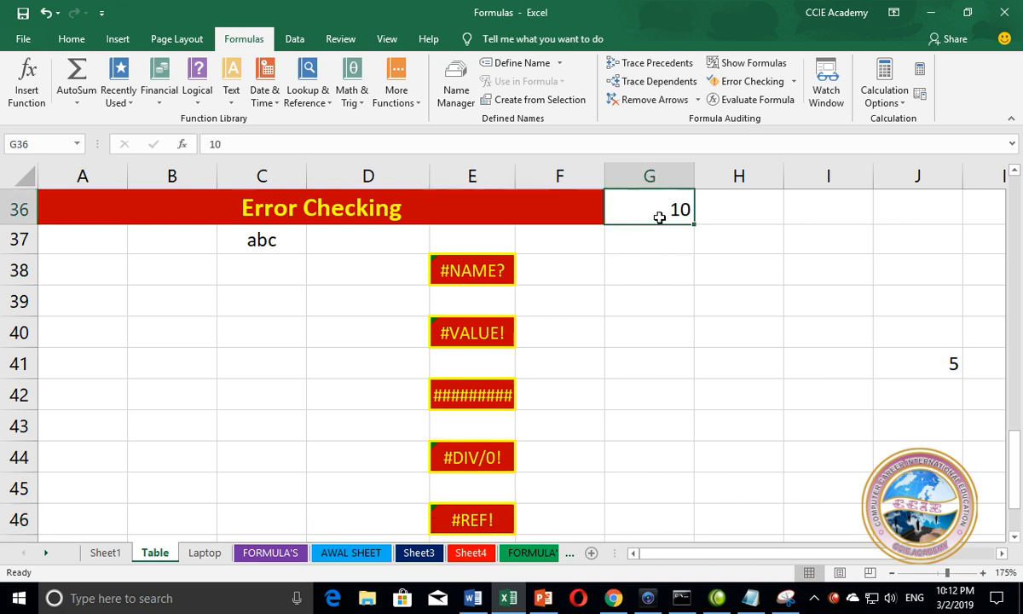
{"action": "key", "text": "Delete"}
{"action": "type", "text": "8"}
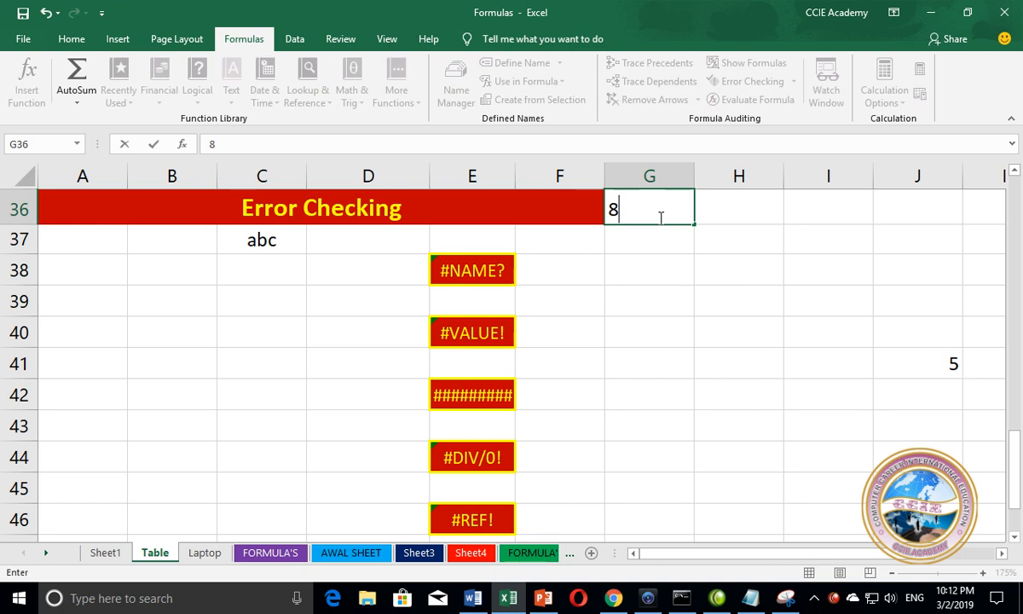
{"action": "key", "text": "Tab"}
{"action": "type", "text": "10"}
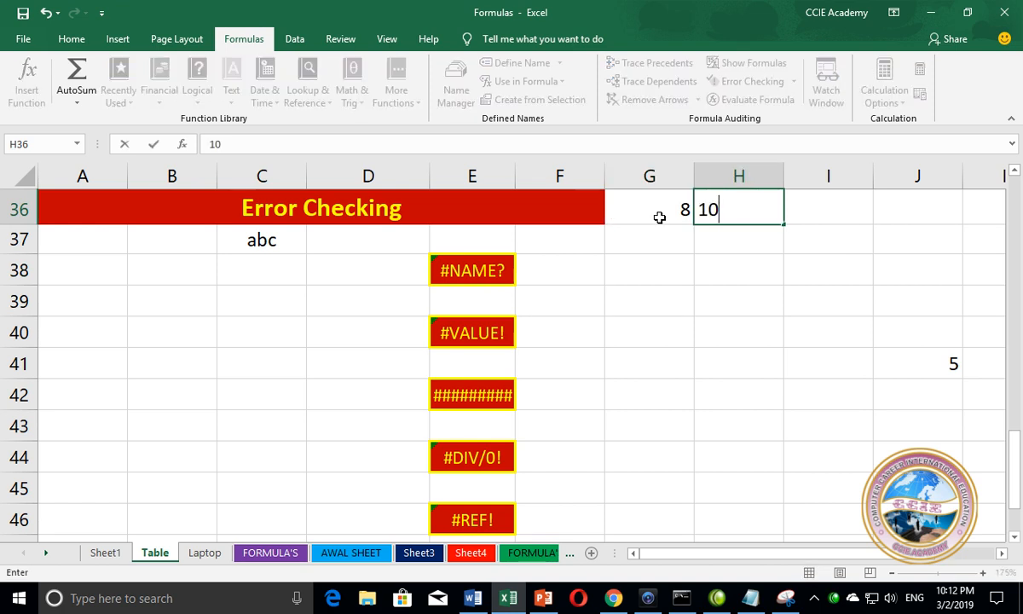
{"action": "key", "text": "Return"}
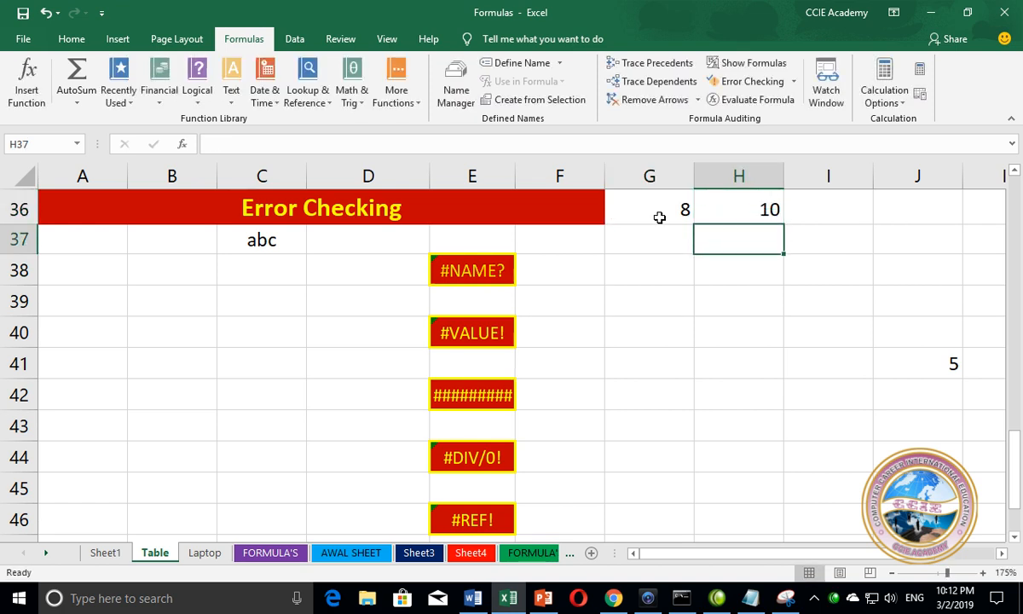
{"action": "key", "text": "Up"}
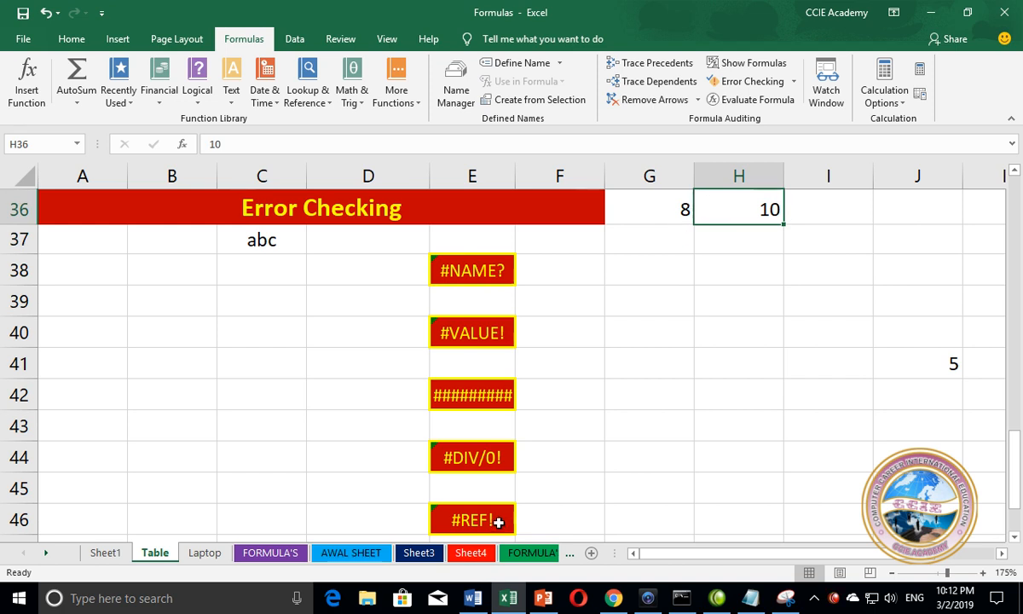
- Enter =SUM(G36:H36) in cell C42 and check its formula
{"action": "left_click", "coordinate": [247, 392]}
{"action": "type", "text": "="}
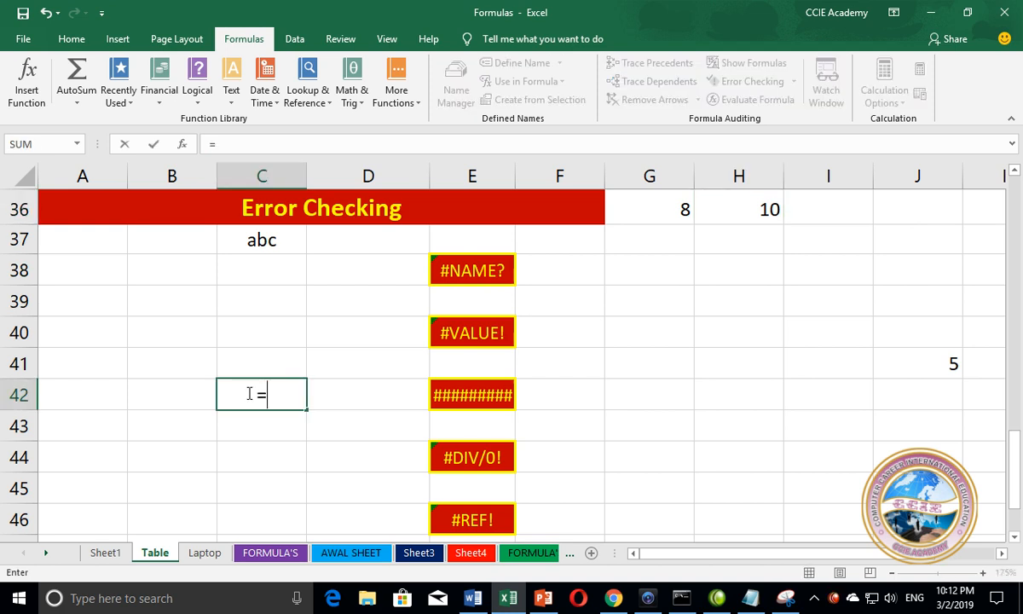
{"action": "type", "text": "sum"}
{"action": "key", "text": "BackSpace"}
{"action": "key", "text": "BackSpace"}
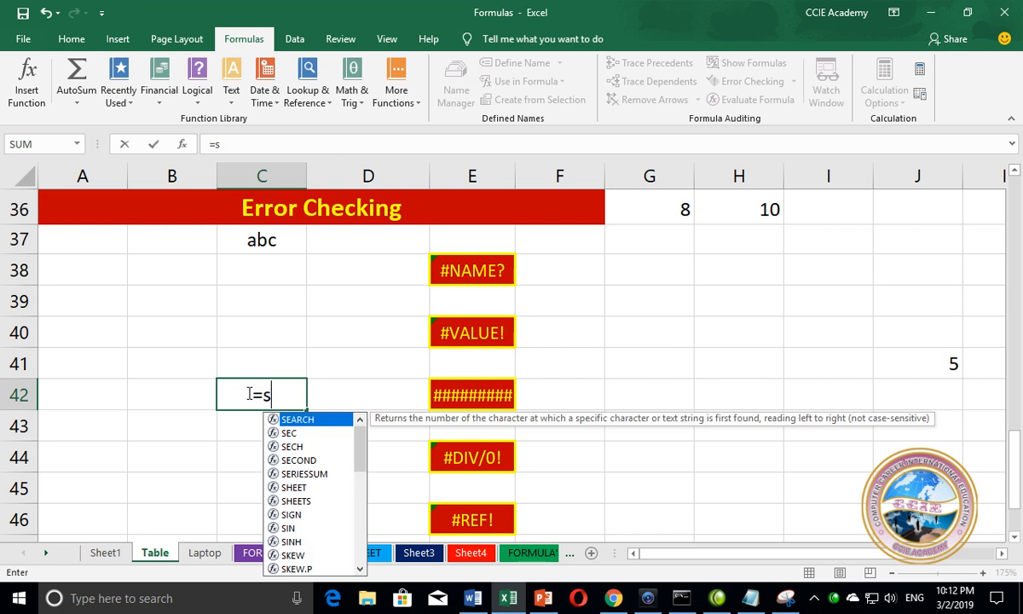
{"action": "type", "text": "um("}
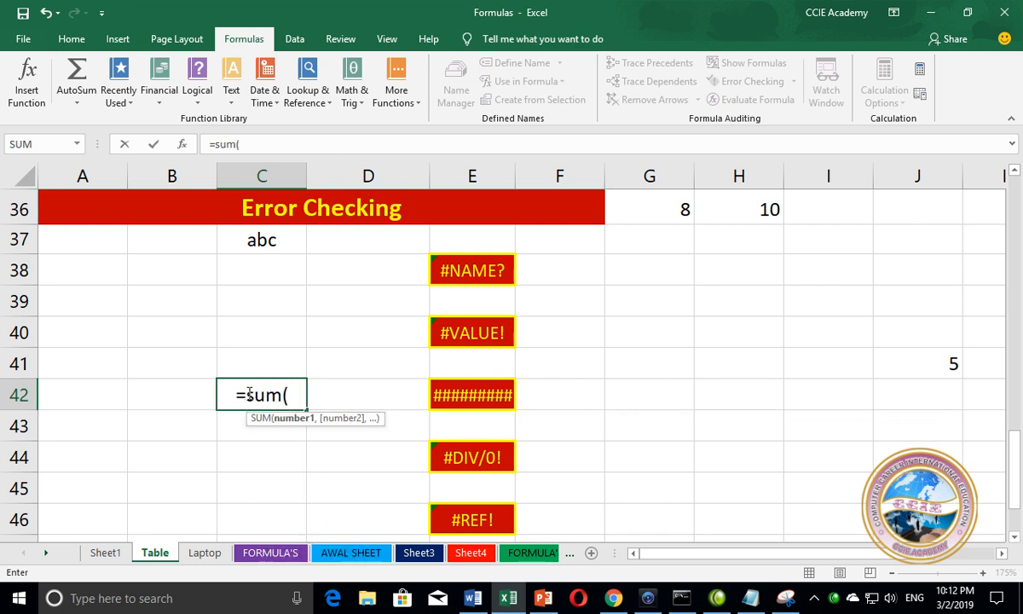
{"action": "left_click", "coordinate": [658, 203]}
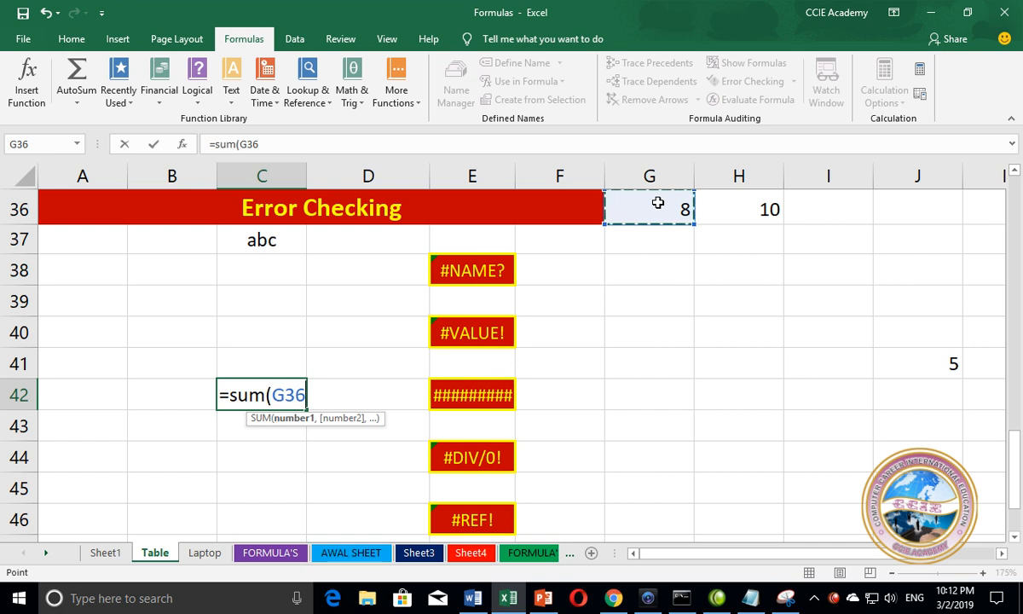
{"action": "key", "text": "F8"}
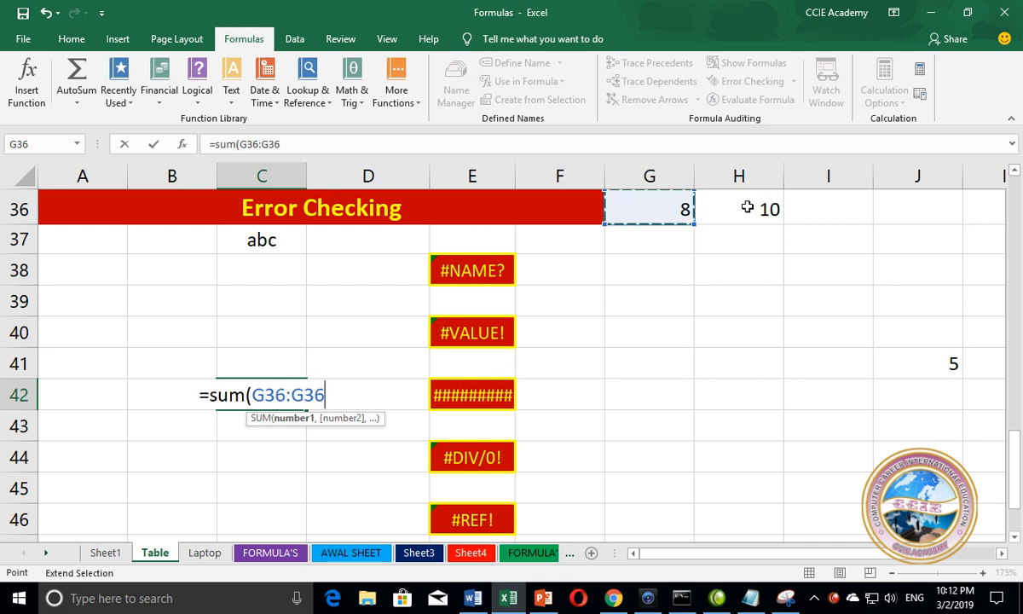
{"action": "left_click", "coordinate": [747, 208]}
{"action": "key", "text": "Return"}
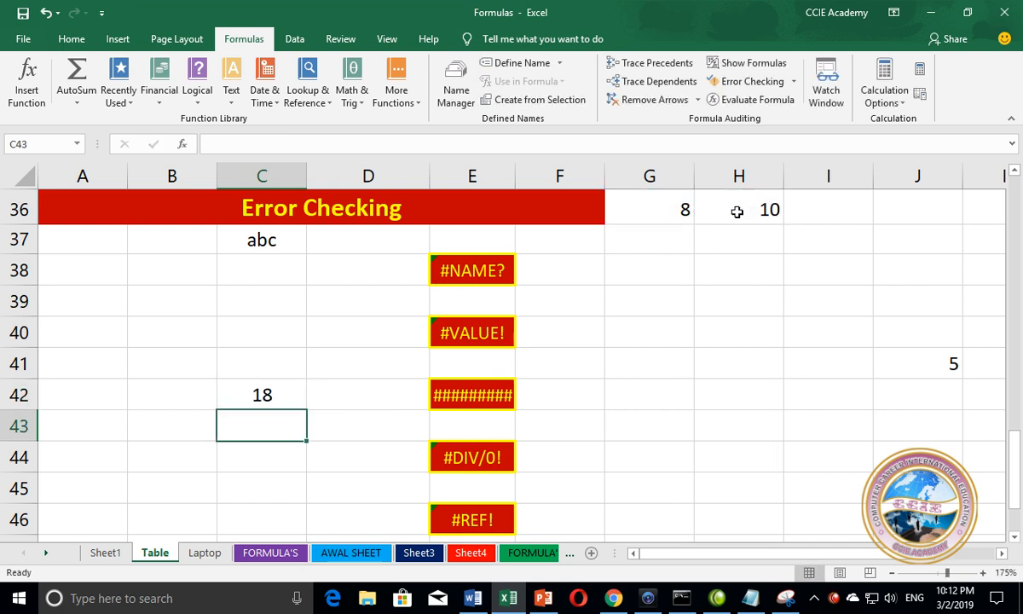
{"action": "left_click", "coordinate": [290, 392]}
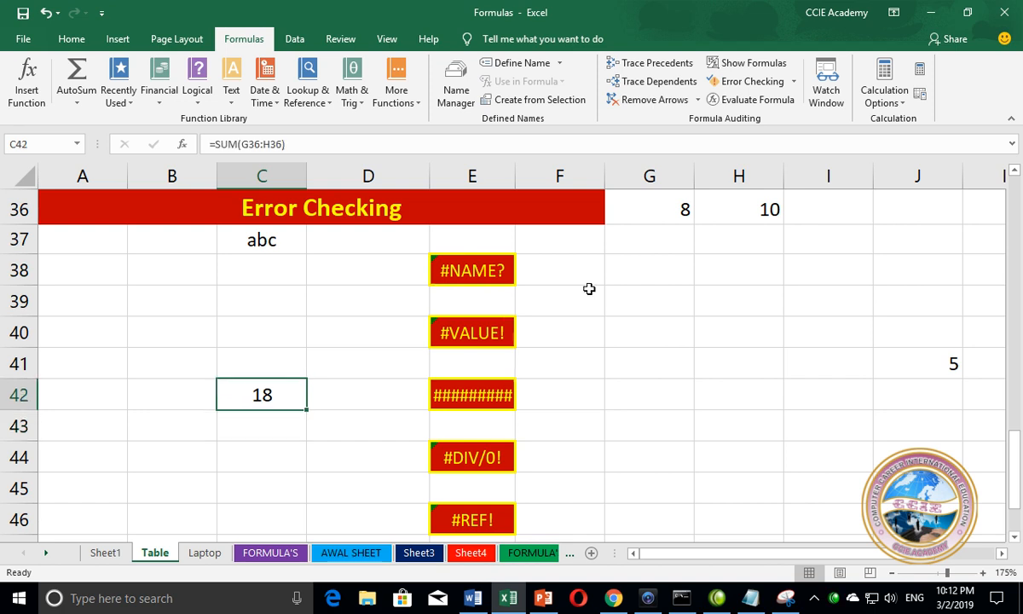
- Delete column H, inspect how the SUM formula in C42 reacts, and undo the deletion
{"action": "left_click", "coordinate": [740, 176]}
{"action": "right_click", "coordinate": [741, 178]}
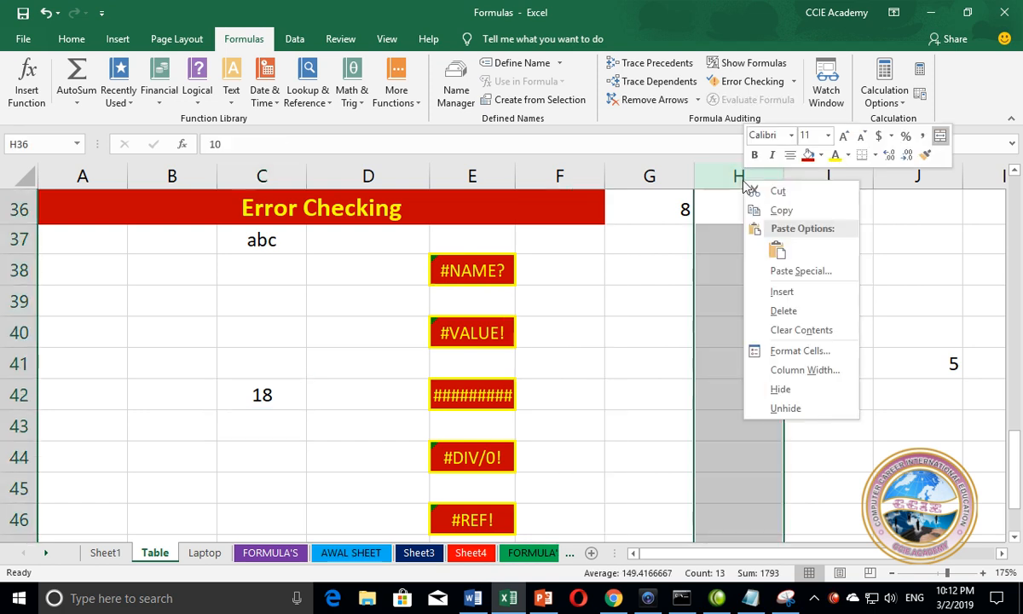
{"action": "left_click", "coordinate": [781, 310]}
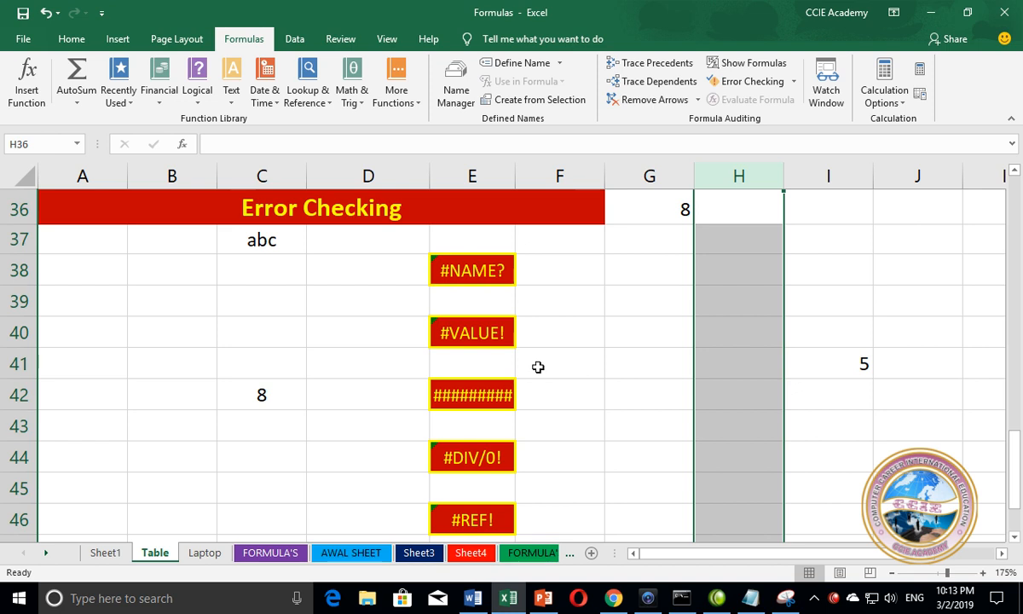
{"action": "left_click", "coordinate": [287, 398]}
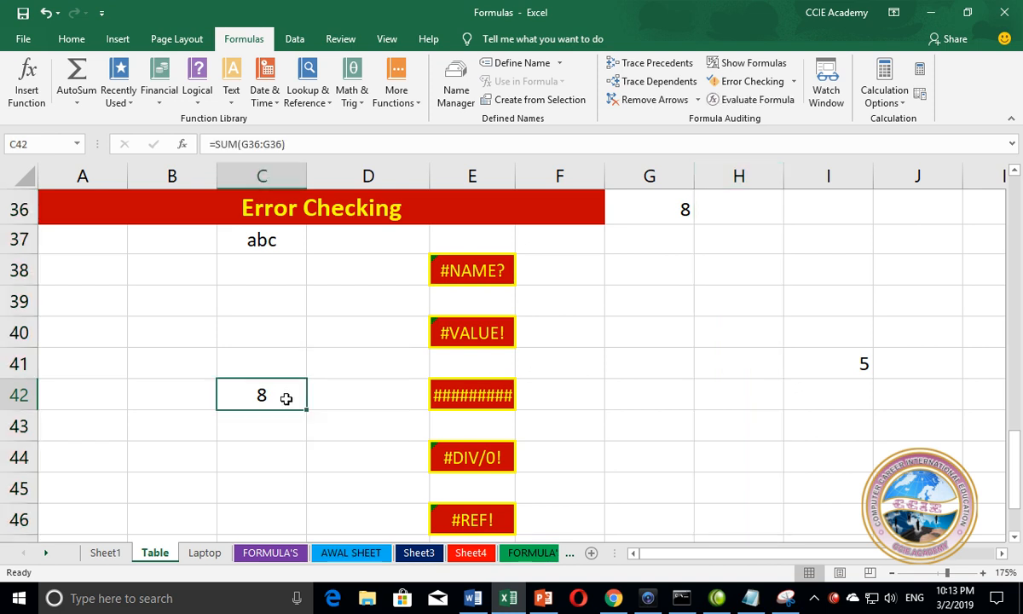
{"action": "key", "text": "ctrl+z"}
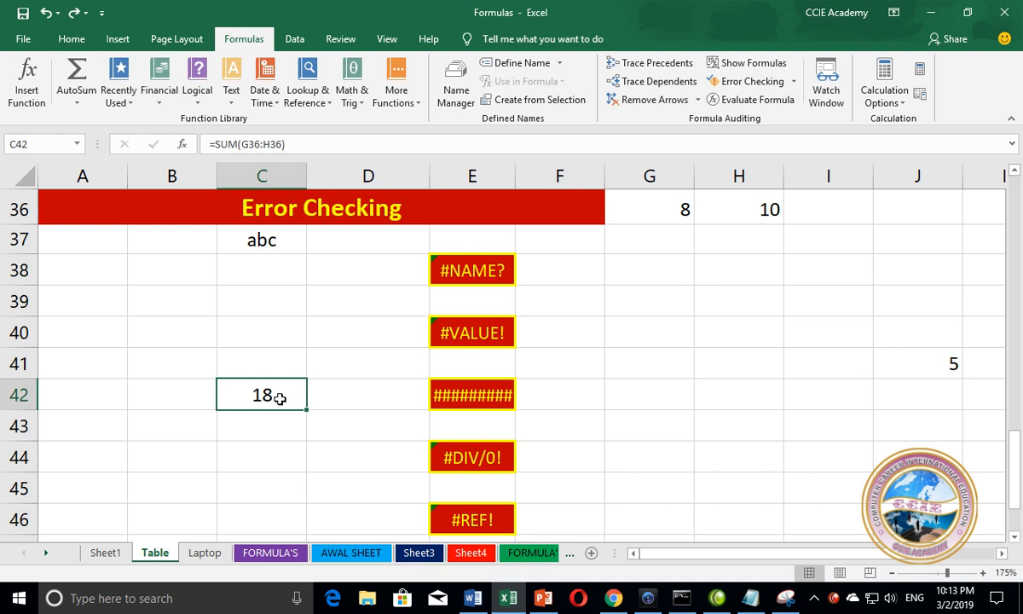
- Replace the formula in C42 with =G36+H36 and delete the value in J41
{"action": "type", "text": "="}
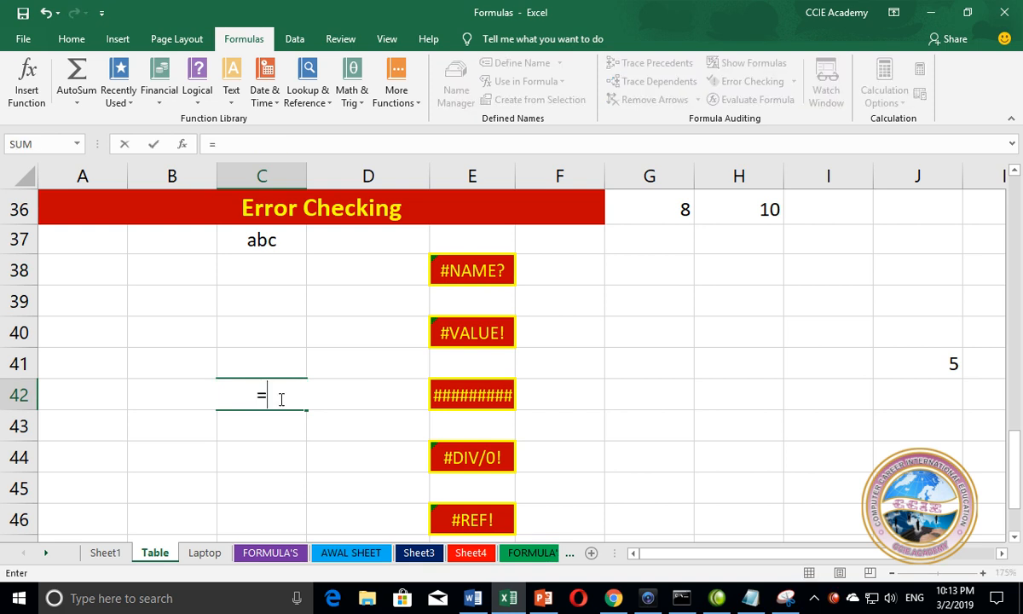
{"action": "left_click", "coordinate": [651, 215]}
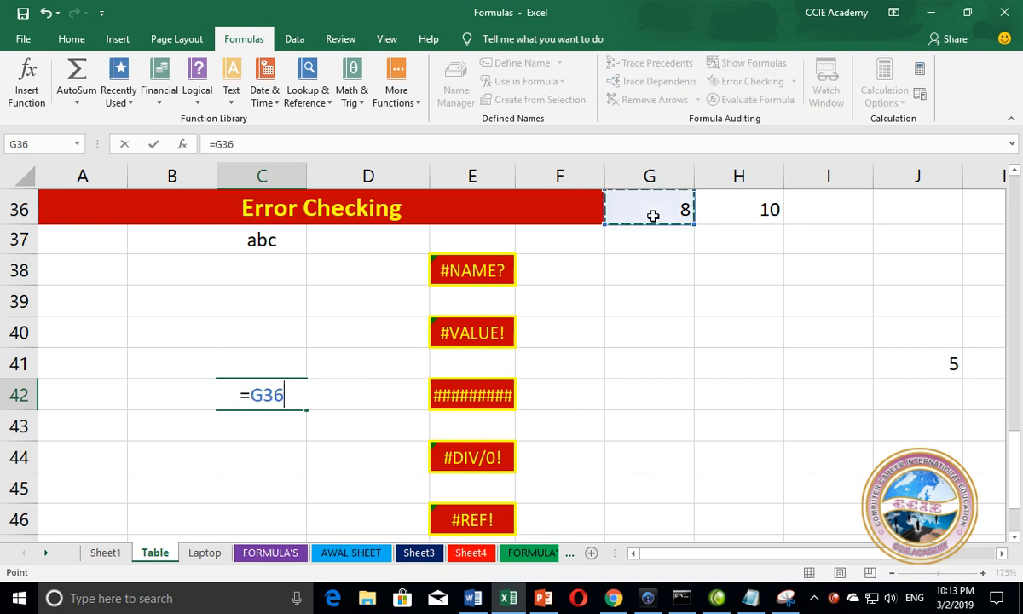
{"action": "type", "text": "+"}
{"action": "left_click", "coordinate": [729, 205]}
{"action": "key", "text": "Return"}
{"action": "left_click", "coordinate": [933, 357]}
{"action": "key", "text": "Delete"}
{"action": "left_click", "coordinate": [719, 328]}
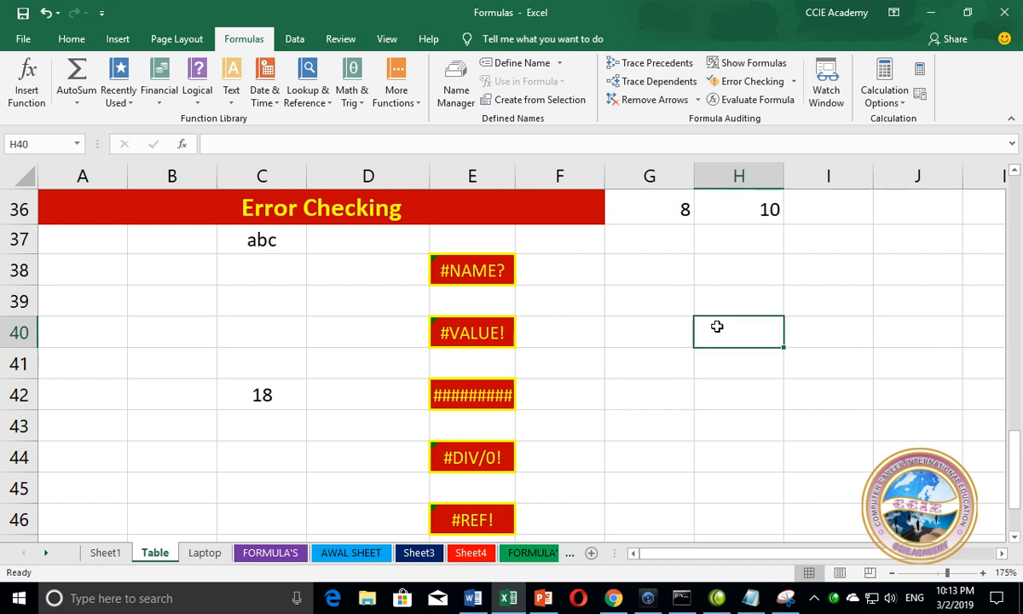
- Delete column H to demonstrate a #REF! error, inspect the formula in C42, and clear that cell
{"action": "left_click", "coordinate": [730, 174]}
{"action": "right_click", "coordinate": [730, 174]}
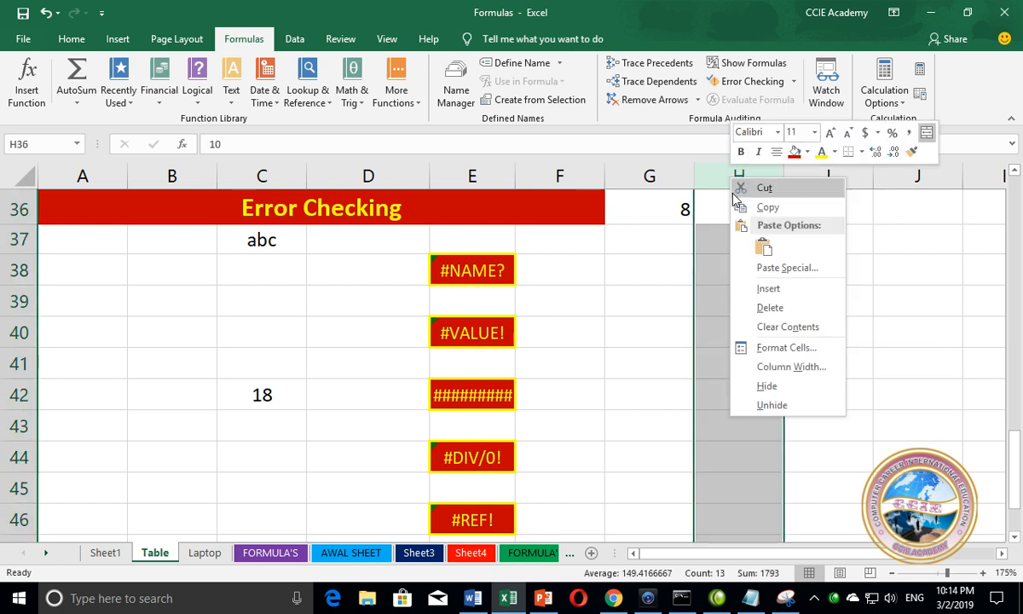
{"action": "left_click", "coordinate": [768, 308]}
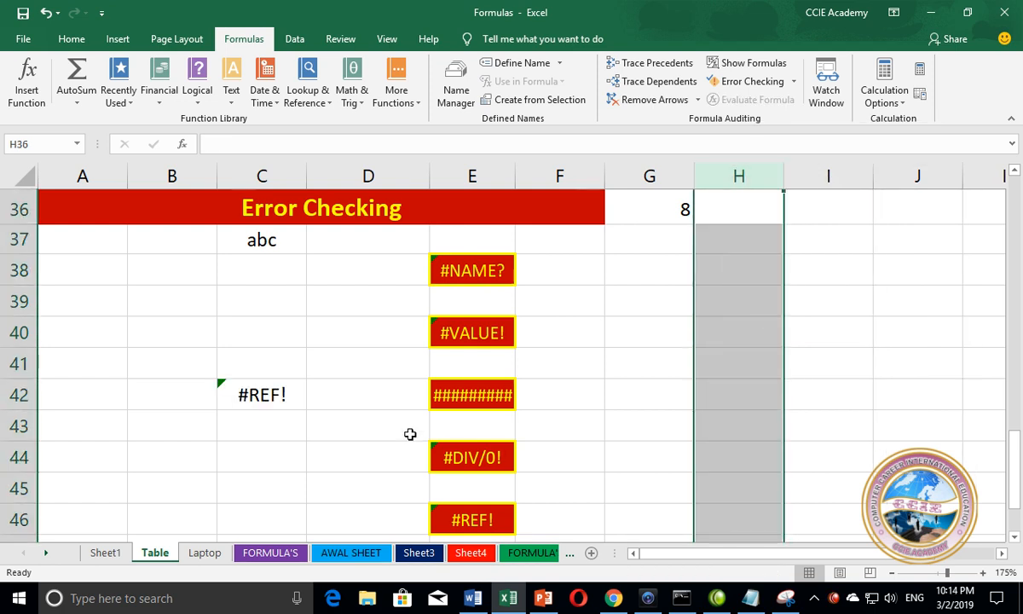
{"action": "left_click", "coordinate": [238, 397]}
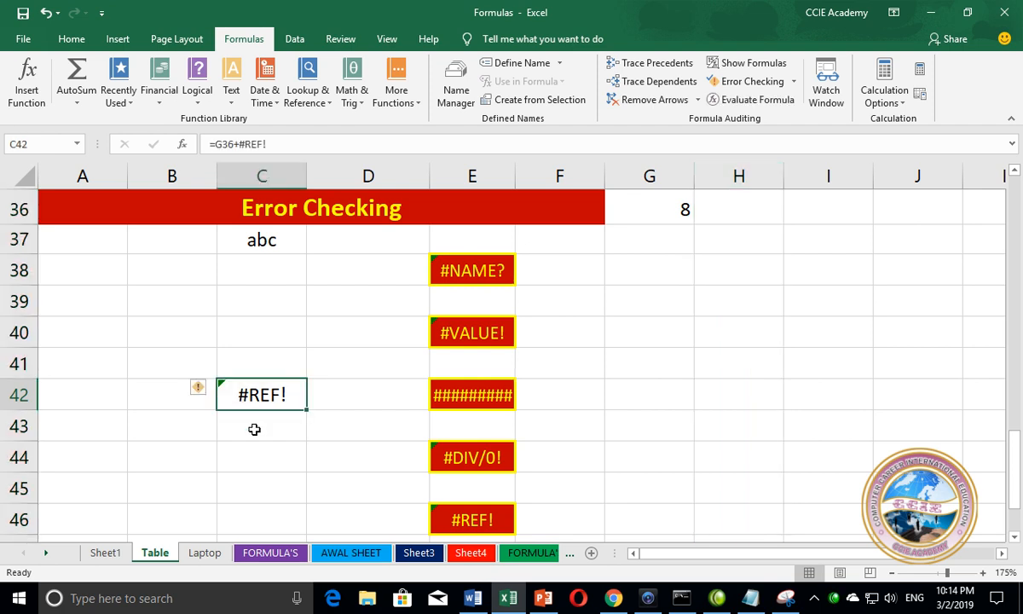
{"action": "left_click", "coordinate": [737, 201]}
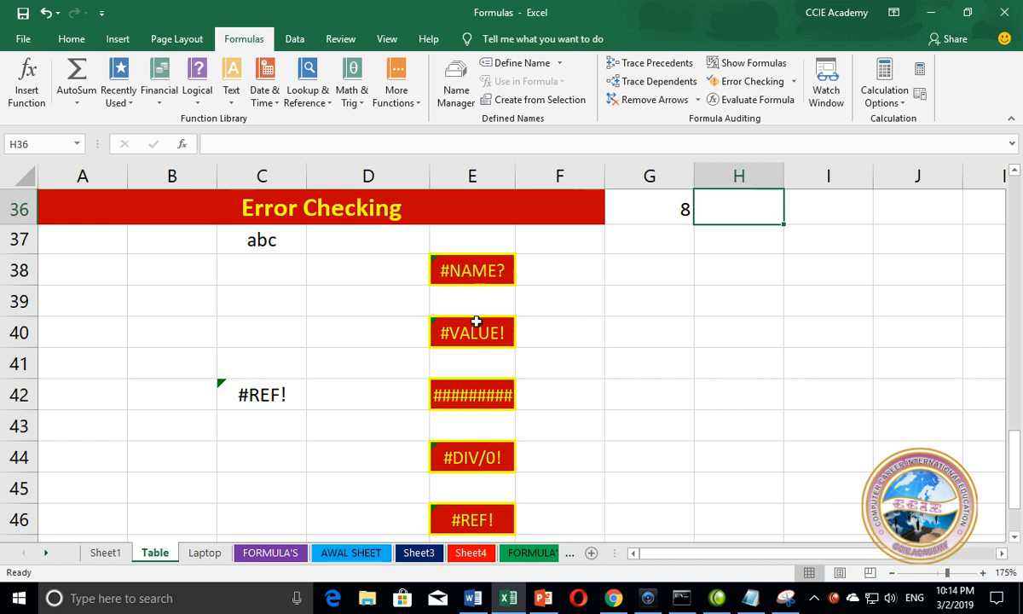
{"action": "left_click", "coordinate": [273, 397]}
{"action": "key", "text": "Delete"}
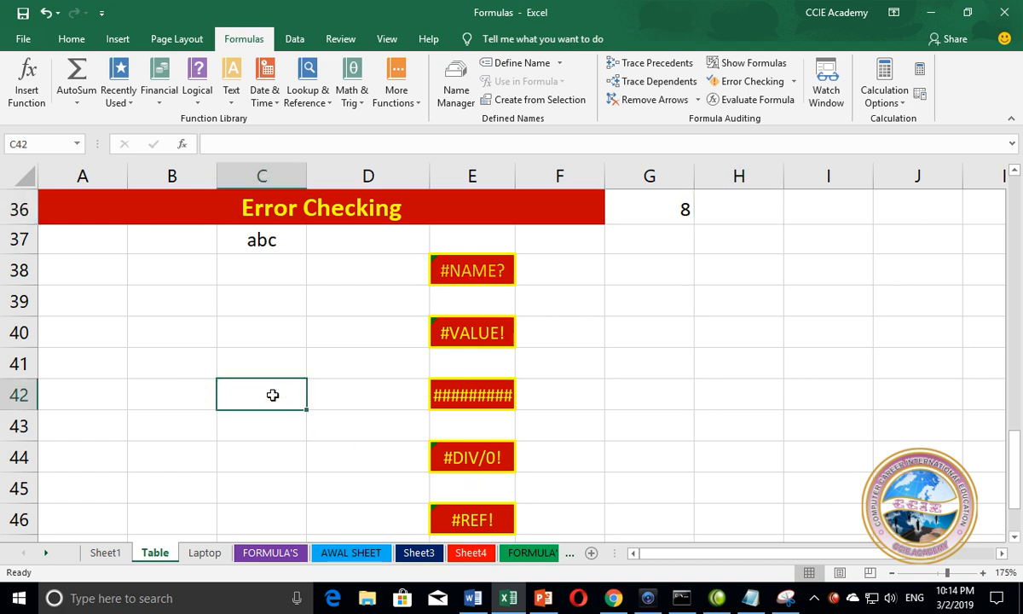
- Run Error Checking on the #NAME? example in E38 and evaluate its calculation steps
{"action": "left_click", "coordinate": [471, 270]}
{"action": "mouse_move", "coordinate": [413, 269]}
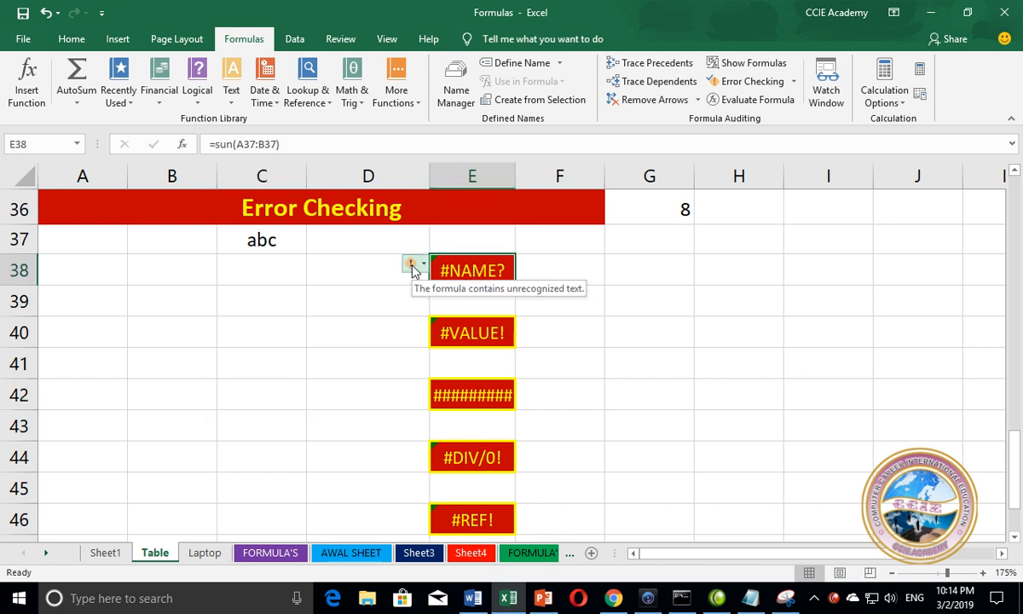
{"action": "left_click", "coordinate": [793, 82]}
{"action": "left_click", "coordinate": [761, 100]}
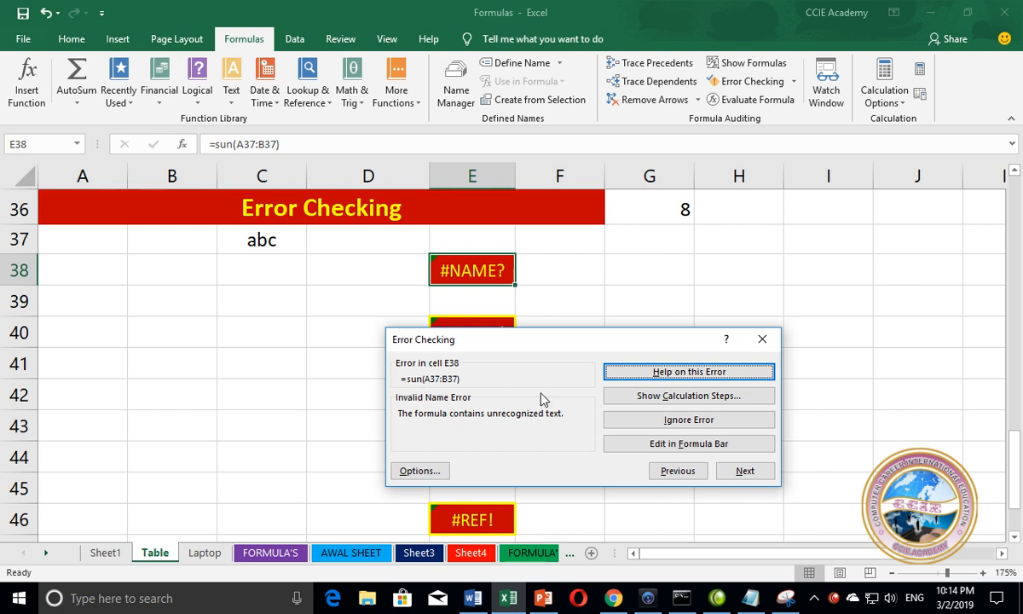
{"action": "left_click", "coordinate": [686, 397]}
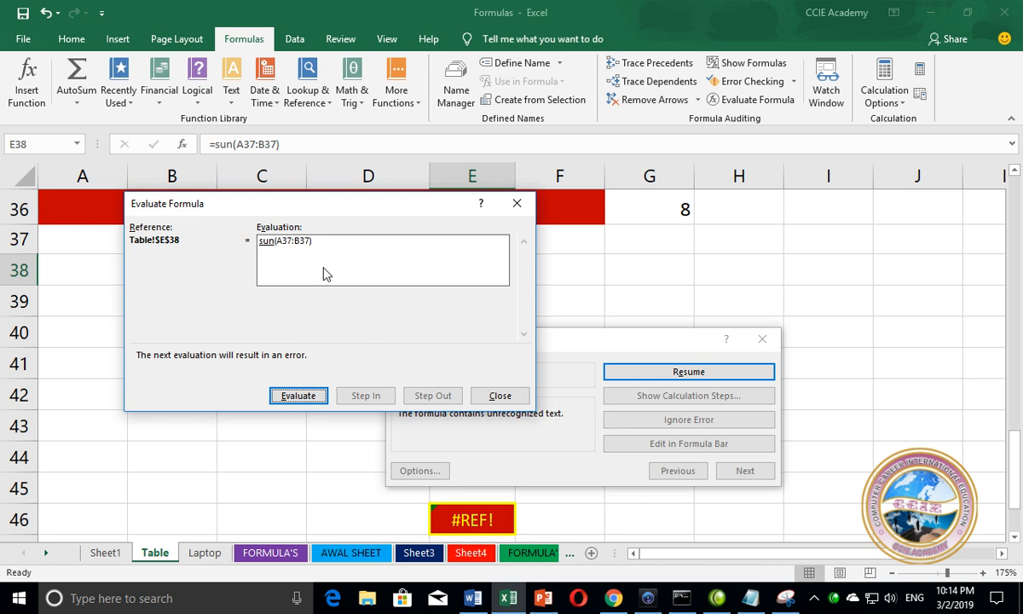
{"action": "left_click", "coordinate": [294, 396]}
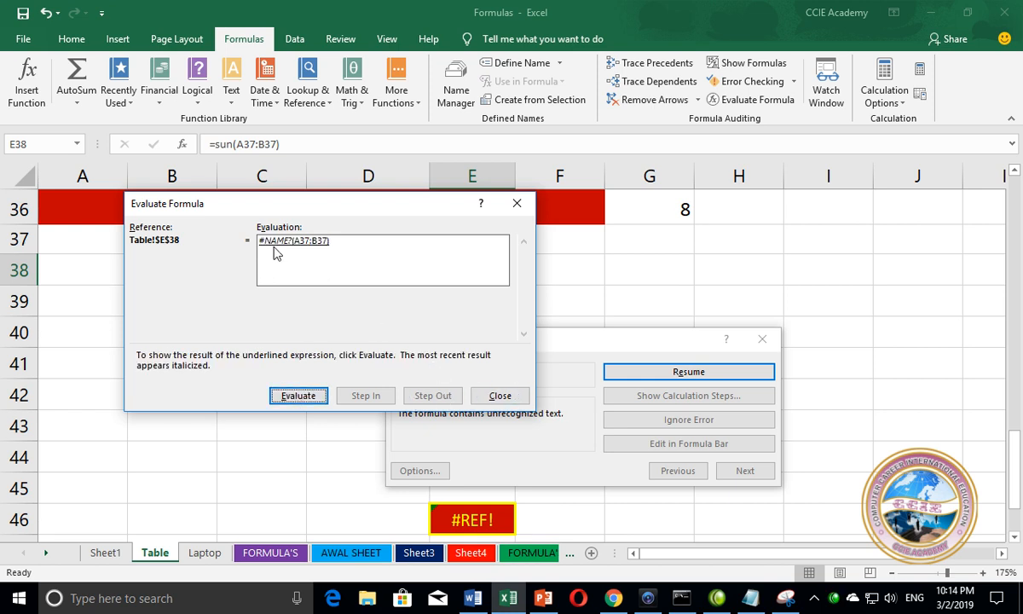
{"action": "left_click", "coordinate": [503, 397]}
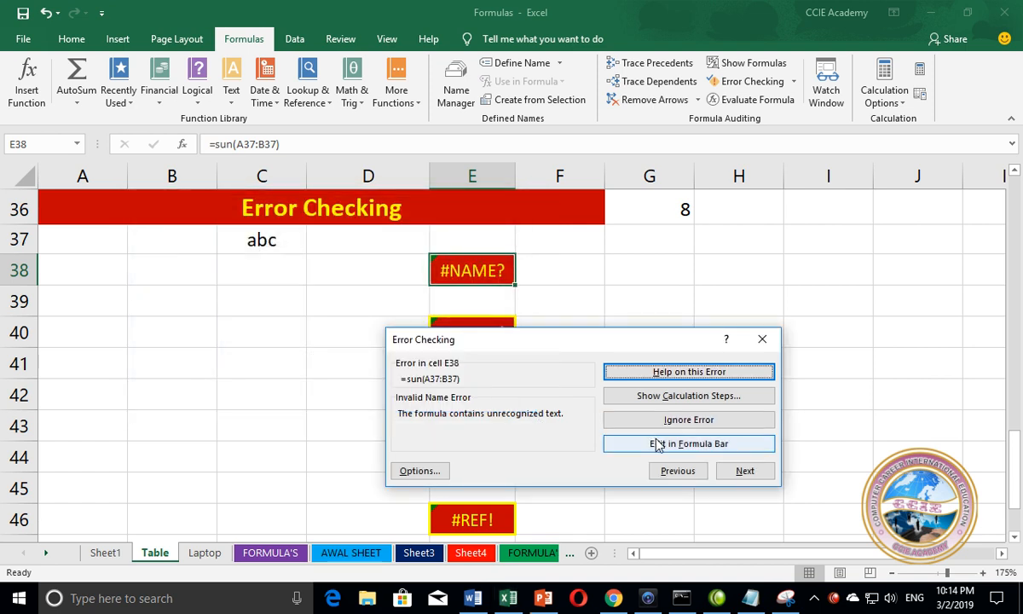
- Correct the misspelled function in E38 from the Error Checking dialog so the formula reads =sum(A37:B37)
{"action": "left_click", "coordinate": [656, 443]}
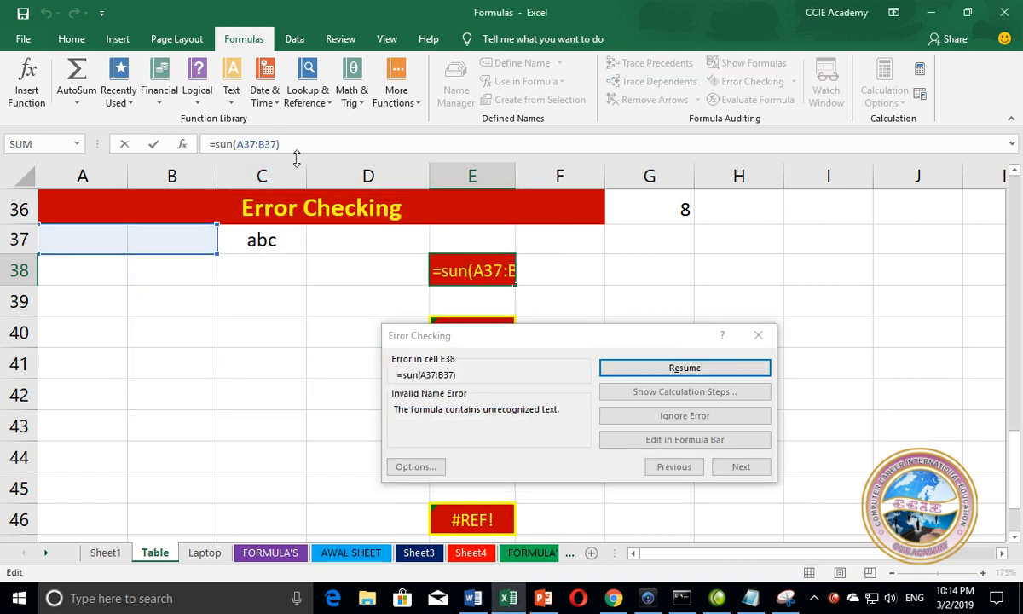
{"action": "key", "text": "BackSpace"}
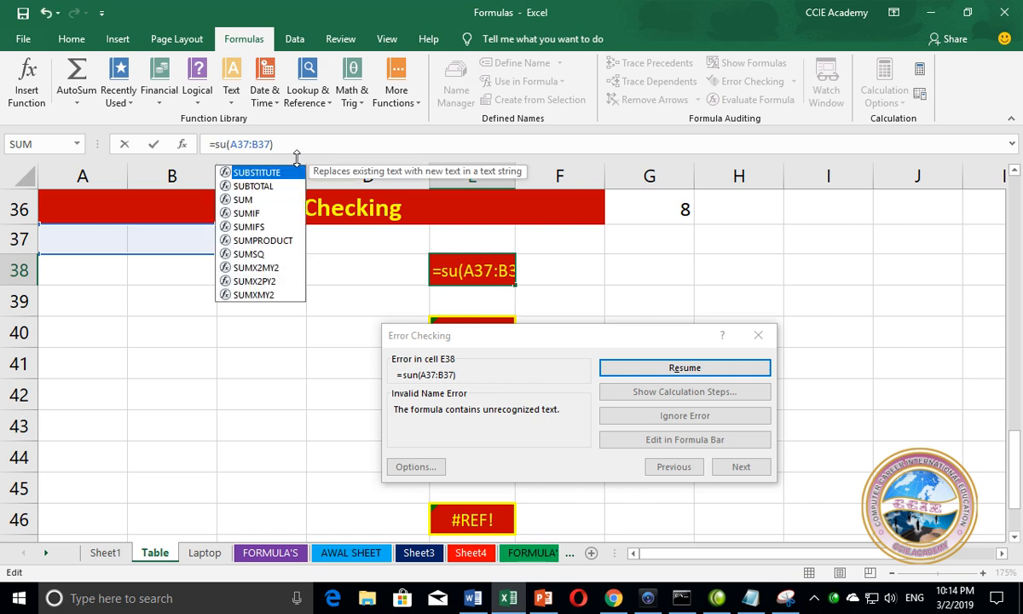
{"action": "type", "text": "m"}
{"action": "key", "text": "Return"}
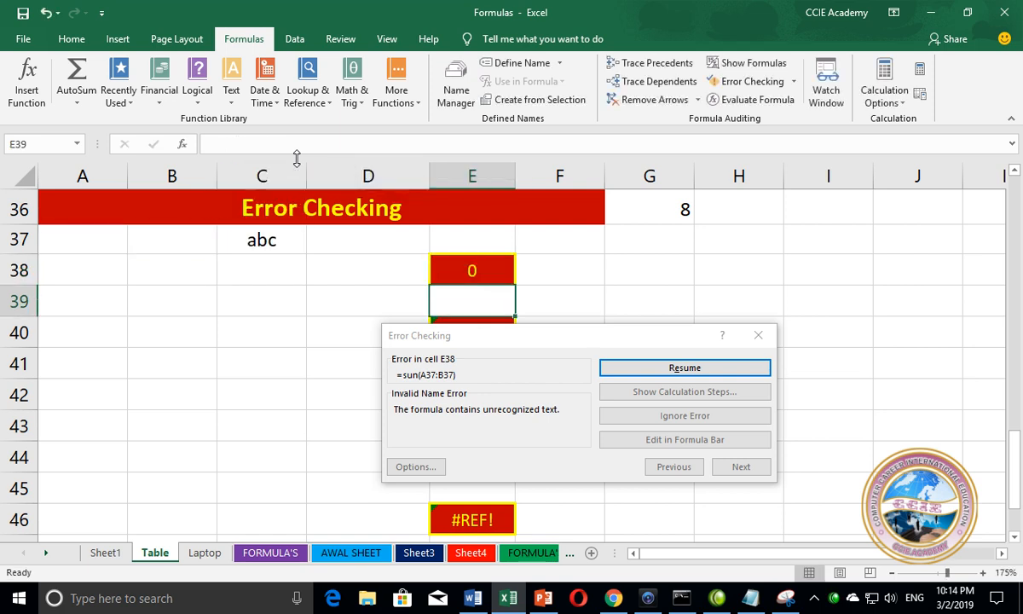
- Enter 25 in A37 and 7 in B37, and close the Error Checking dialog
{"action": "left_click", "coordinate": [113, 242]}
{"action": "type", "text": "25"}
{"action": "key", "text": "Tab"}
{"action": "type", "text": "7"}
{"action": "key", "text": "Return"}
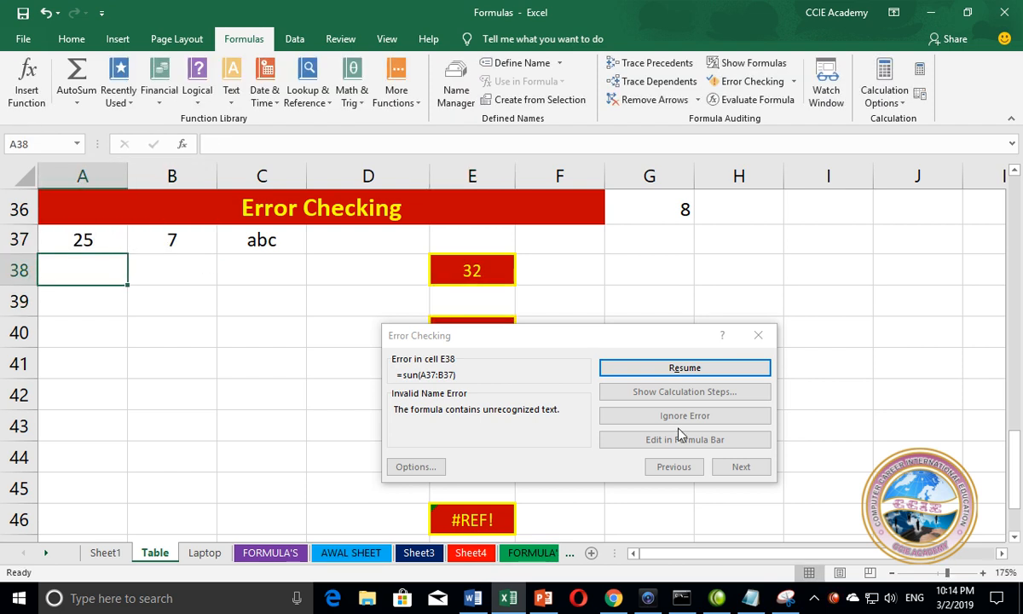
{"action": "left_click", "coordinate": [758, 335]}
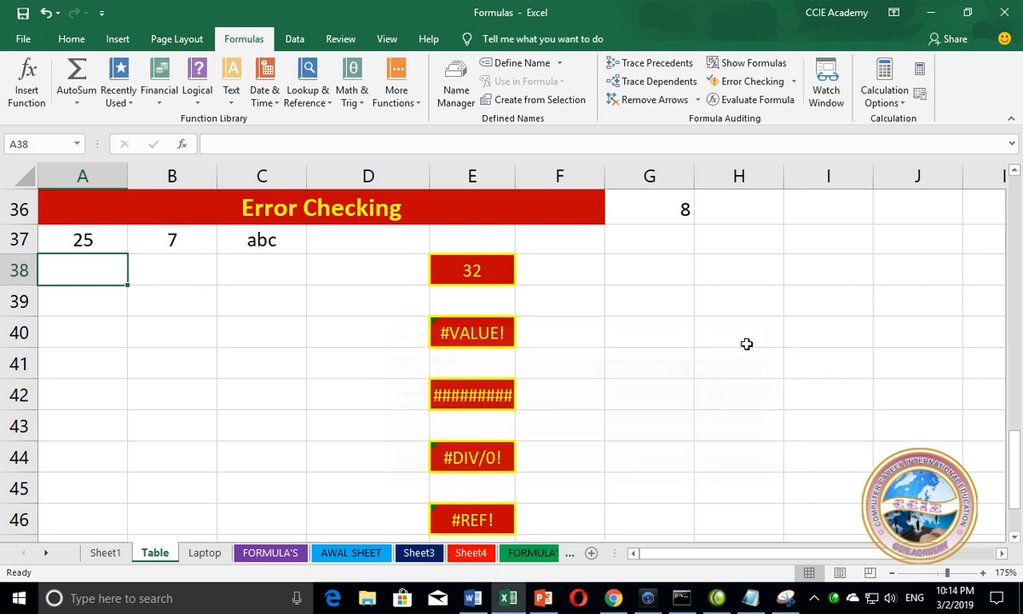
- Show and evaluate the calculation steps of the #VALUE! example in E40, moving the evaluation dialog clear of row 37
{"action": "left_click", "coordinate": [472, 340]}
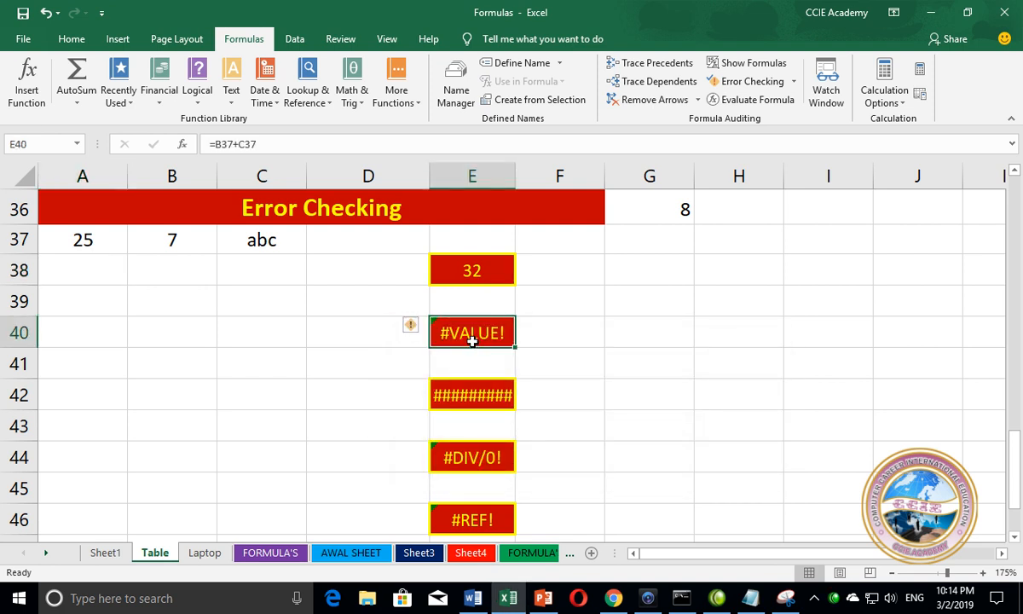
{"action": "left_click", "coordinate": [410, 325]}
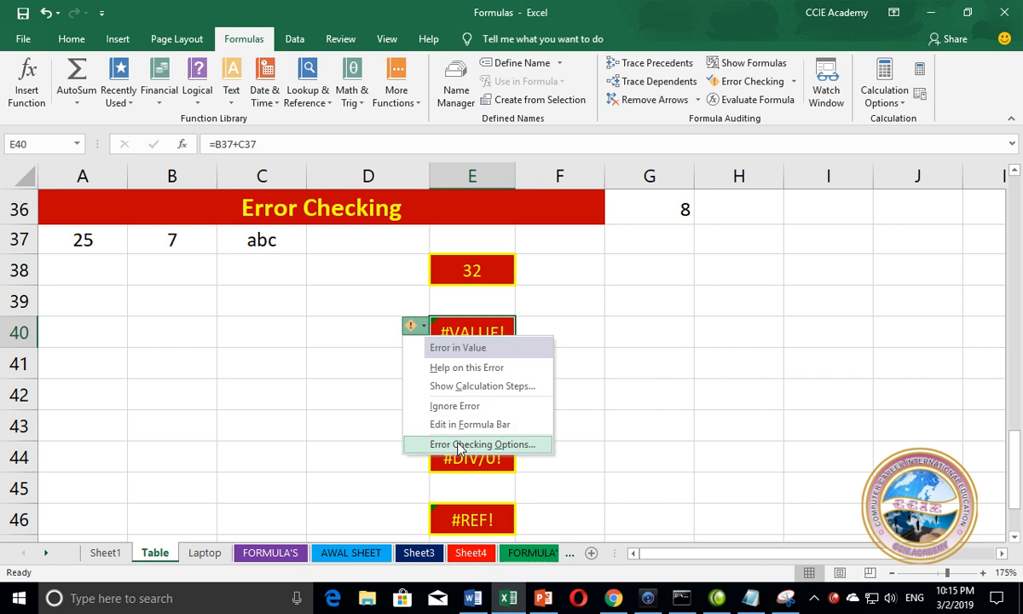
{"action": "left_click", "coordinate": [461, 386]}
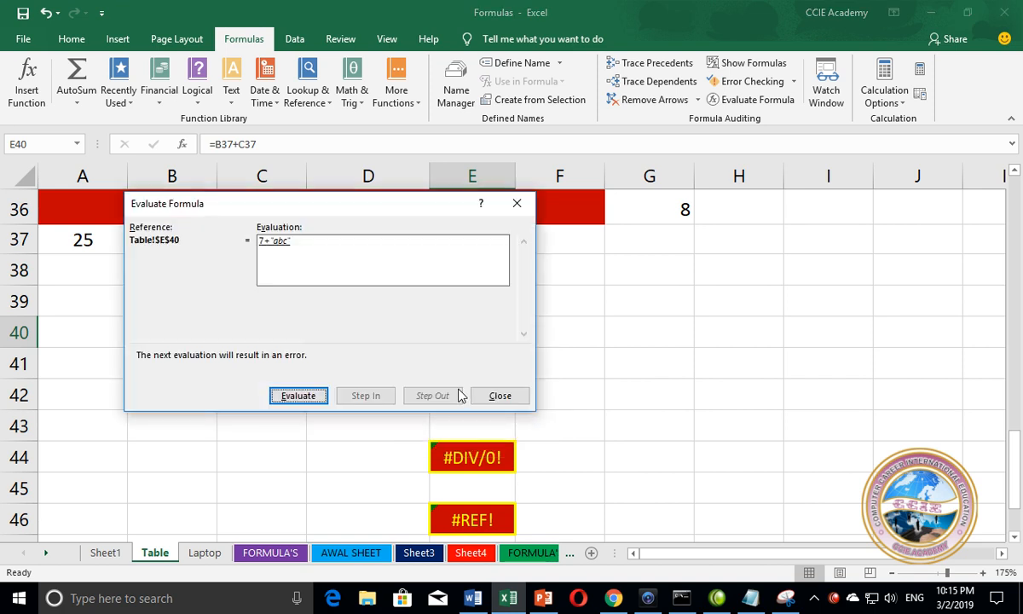
{"action": "left_click_drag", "start_coordinate": [287, 214], "coordinate": [299, 311]}
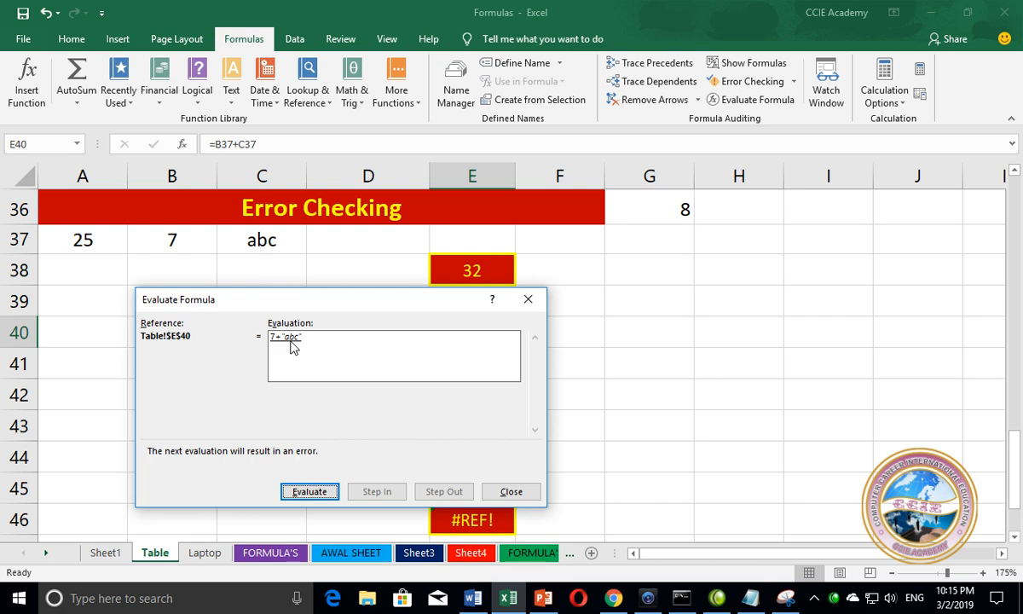
{"action": "left_click", "coordinate": [298, 491]}
{"action": "left_click", "coordinate": [510, 491]}
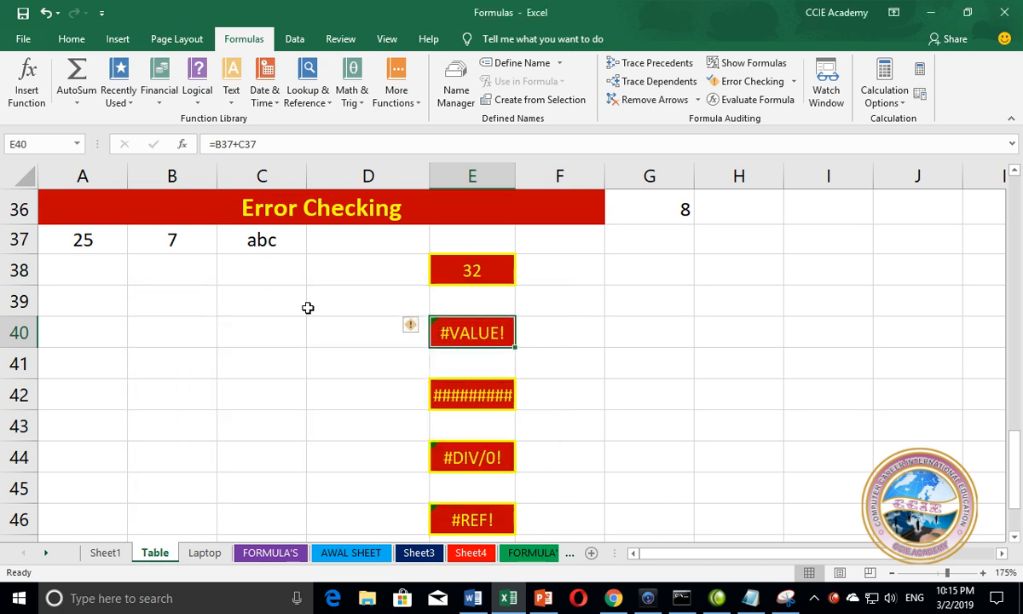
- Run Error Checking on the #VALUE! example in E40, correct its formula to =B37+B37 and close the dialog
{"action": "left_click", "coordinate": [424, 326]}
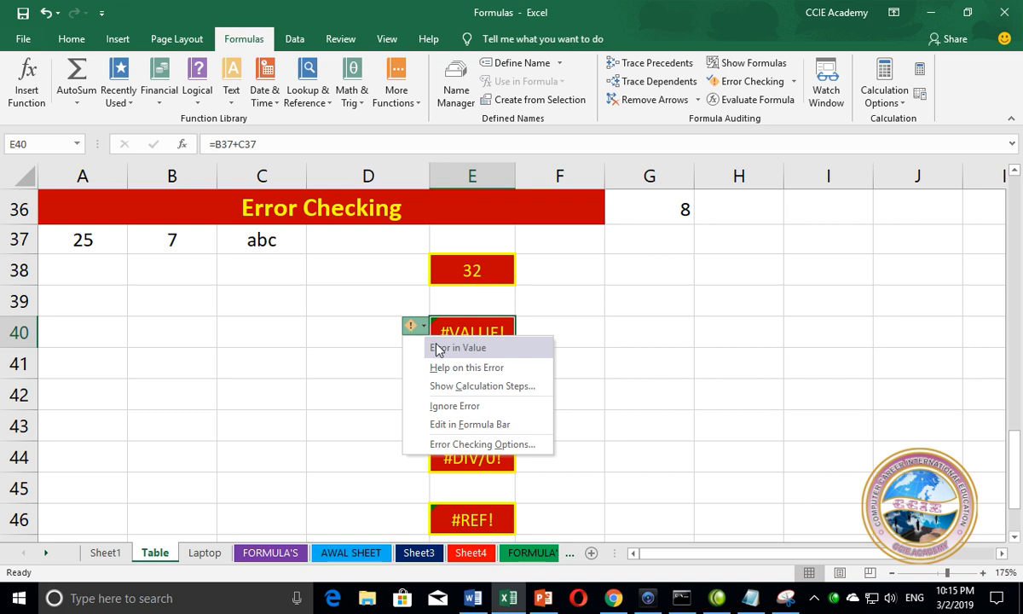
{"action": "left_click", "coordinate": [790, 81]}
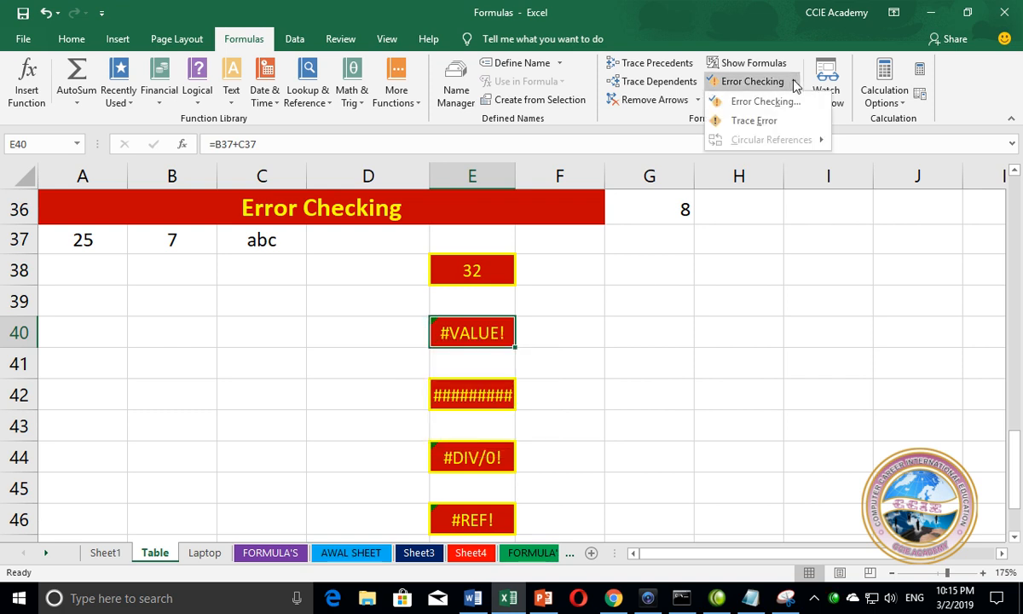
{"action": "left_click", "coordinate": [763, 100]}
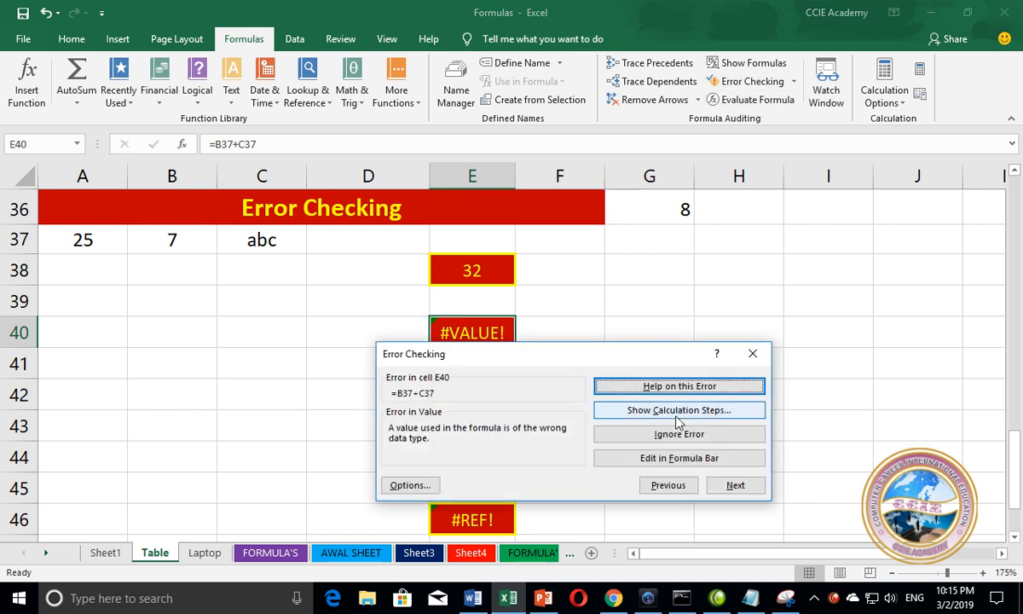
{"action": "left_click", "coordinate": [674, 461]}
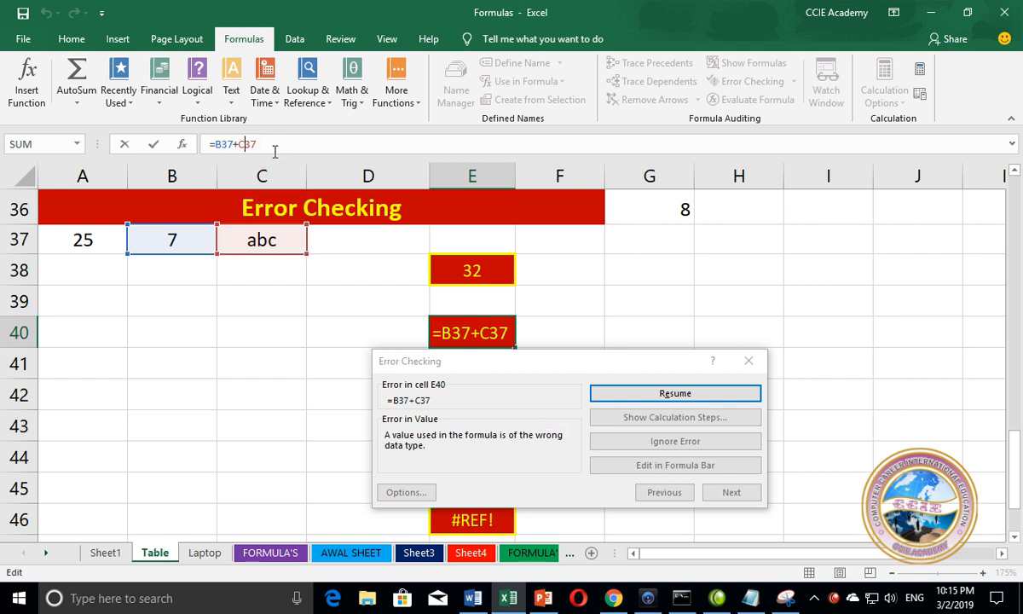
{"action": "key", "text": "Left"}
{"action": "key", "text": "Left"}
{"action": "key", "text": "BackSpace"}
{"action": "type", "text": "B"}
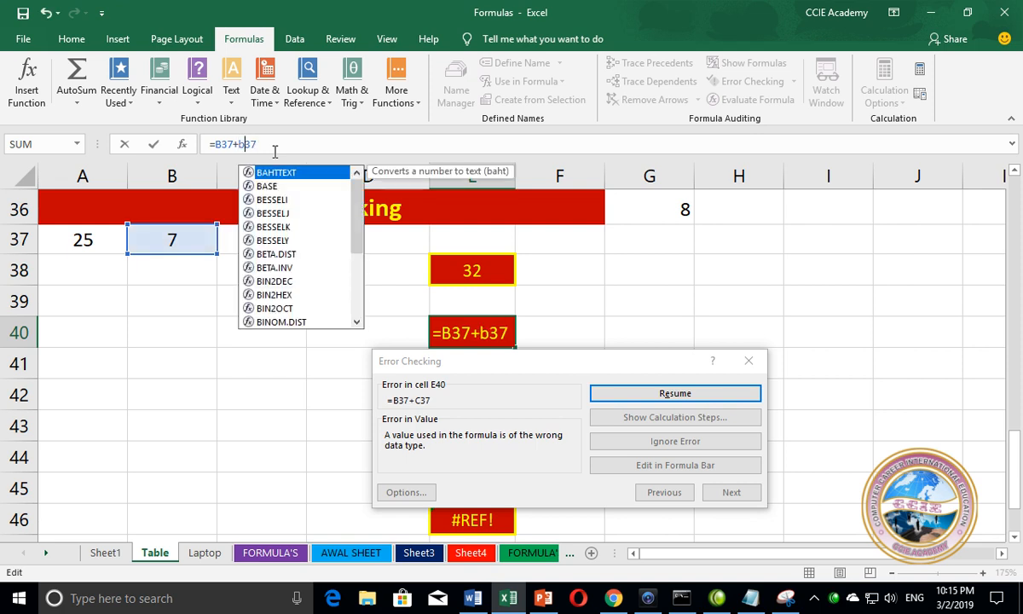
{"action": "key", "text": "Return"}
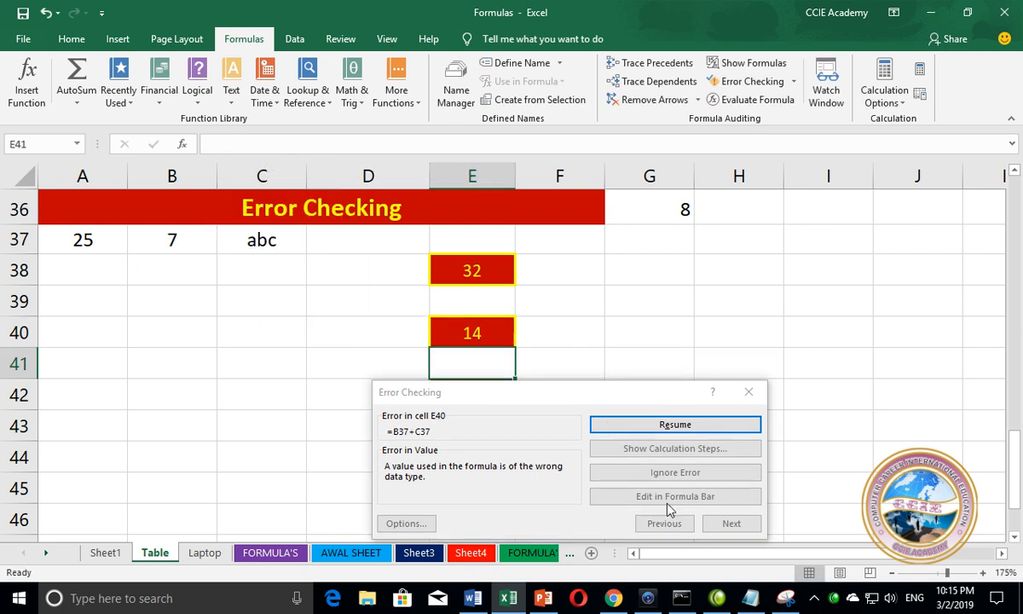
{"action": "left_click", "coordinate": [745, 396]}
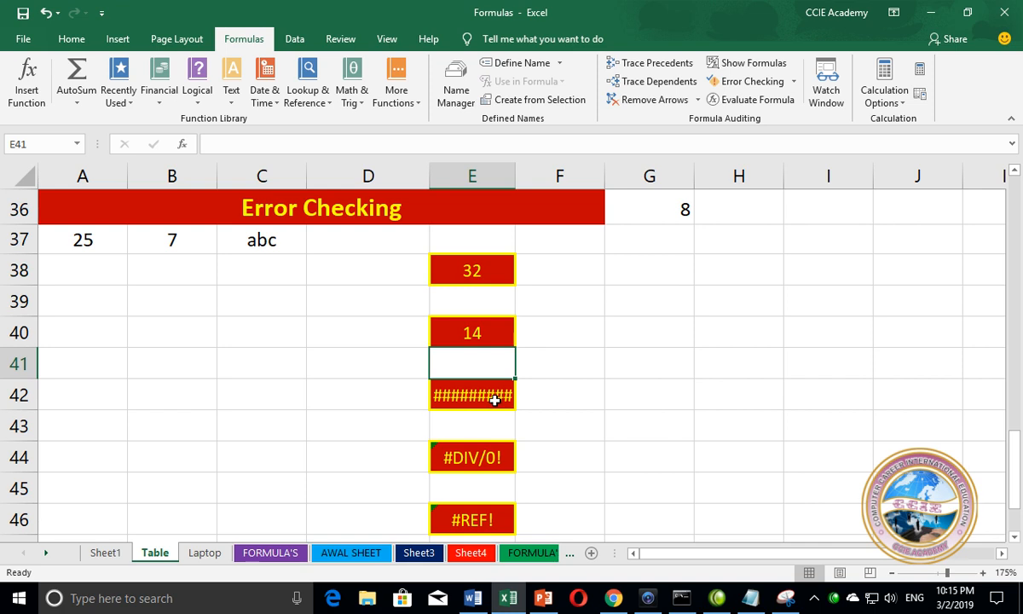
- Widen column E to fit the long number in E42, and narrow the column again
{"action": "left_click", "coordinate": [494, 396]}
{"action": "left_click_drag", "start_coordinate": [566, 392], "coordinate": [488, 394]}
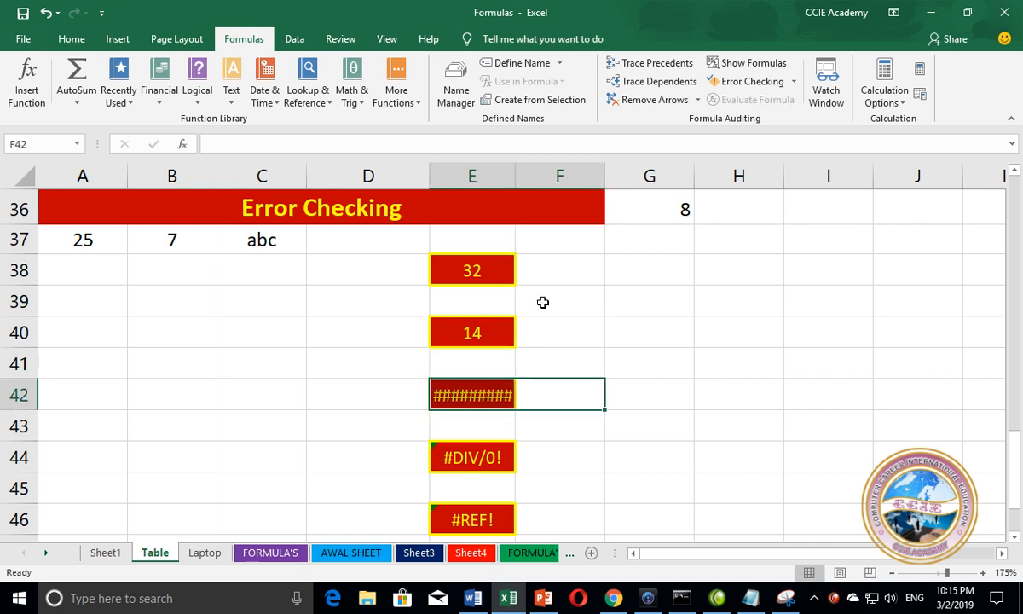
{"action": "left_click", "coordinate": [544, 274]}
{"action": "left_click", "coordinate": [502, 390]}
{"action": "left_click_drag", "start_coordinate": [516, 184], "coordinate": [594, 179]}
{"action": "double_click", "coordinate": [593, 180]}
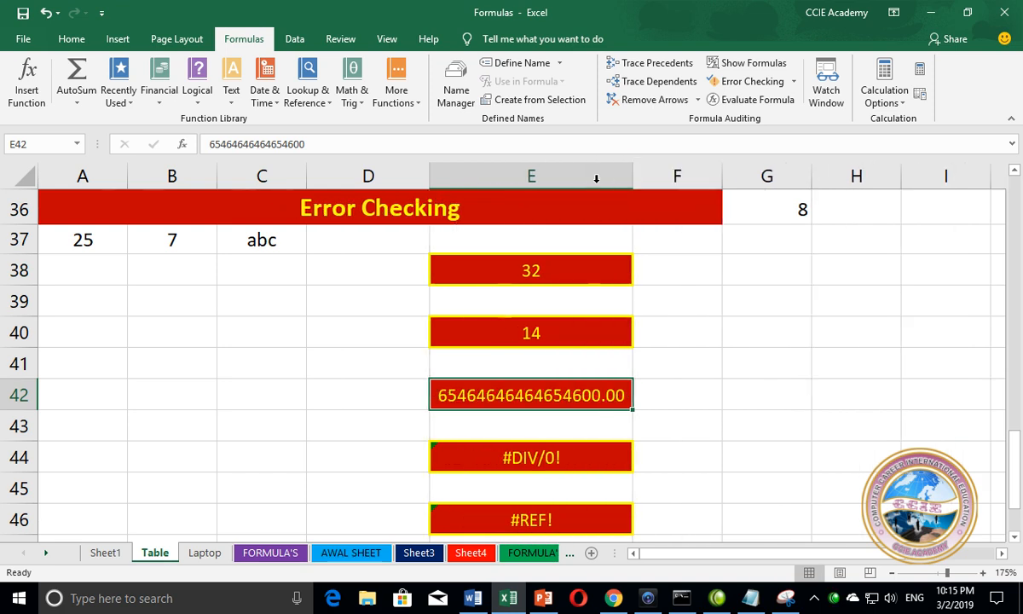
{"action": "left_click_drag", "start_coordinate": [632, 177], "coordinate": [508, 181]}
- Merge and center E42 across columns E to G so the long number fits
{"action": "left_click", "coordinate": [578, 396]}
{"action": "left_click_drag", "start_coordinate": [578, 396], "coordinate": [469, 395]}
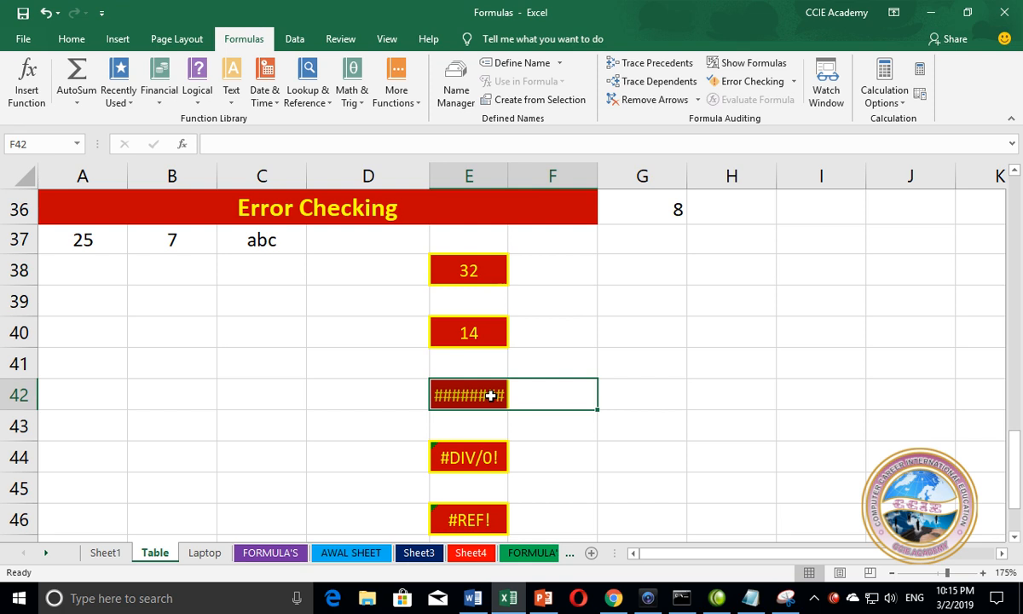
{"action": "left_click", "coordinate": [72, 38]}
{"action": "left_click", "coordinate": [402, 96]}
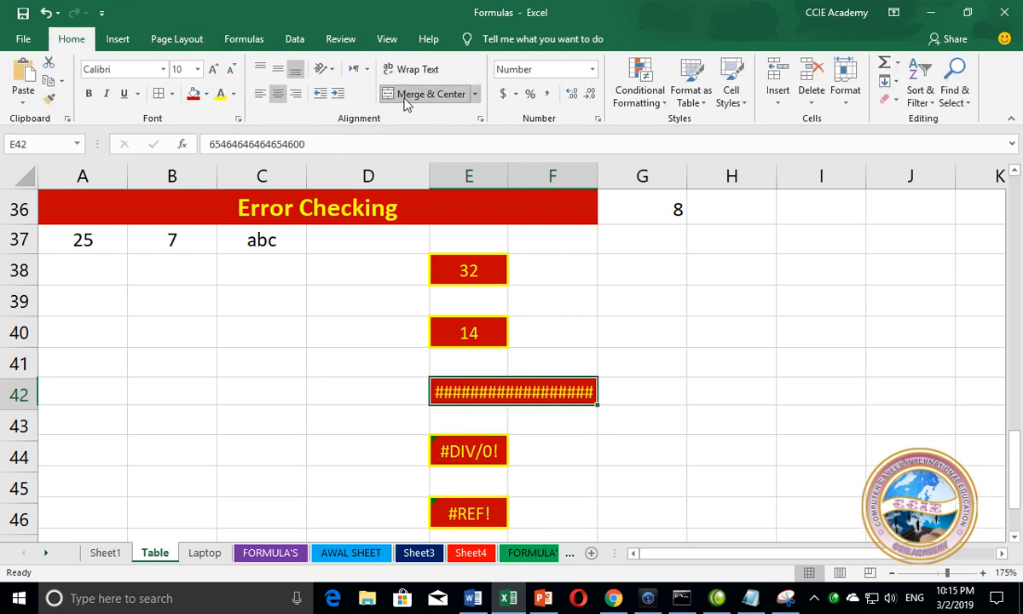
{"action": "left_click_drag", "start_coordinate": [635, 391], "coordinate": [583, 389]}
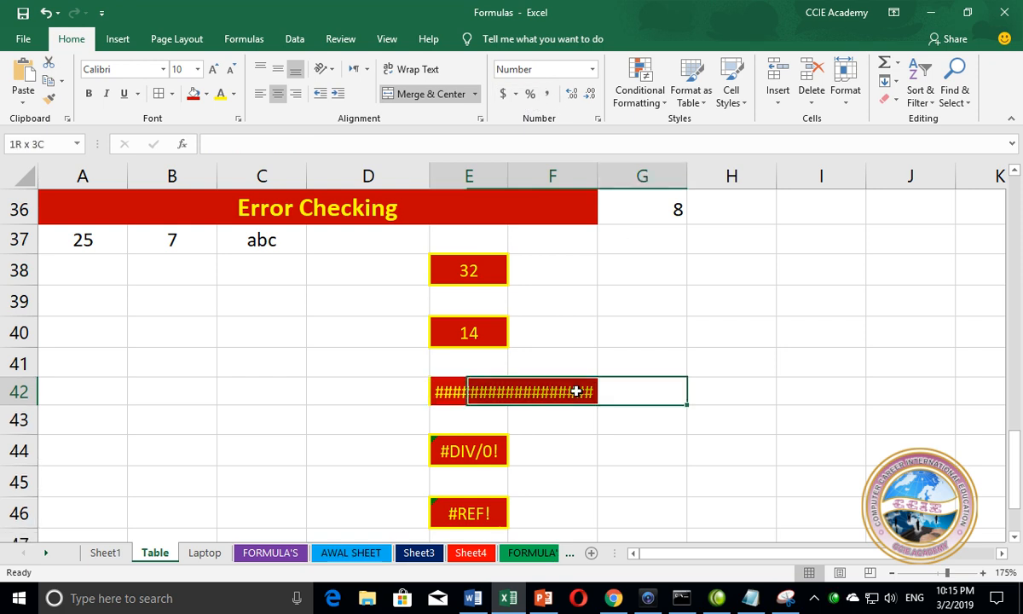
{"action": "left_click", "coordinate": [401, 95]}
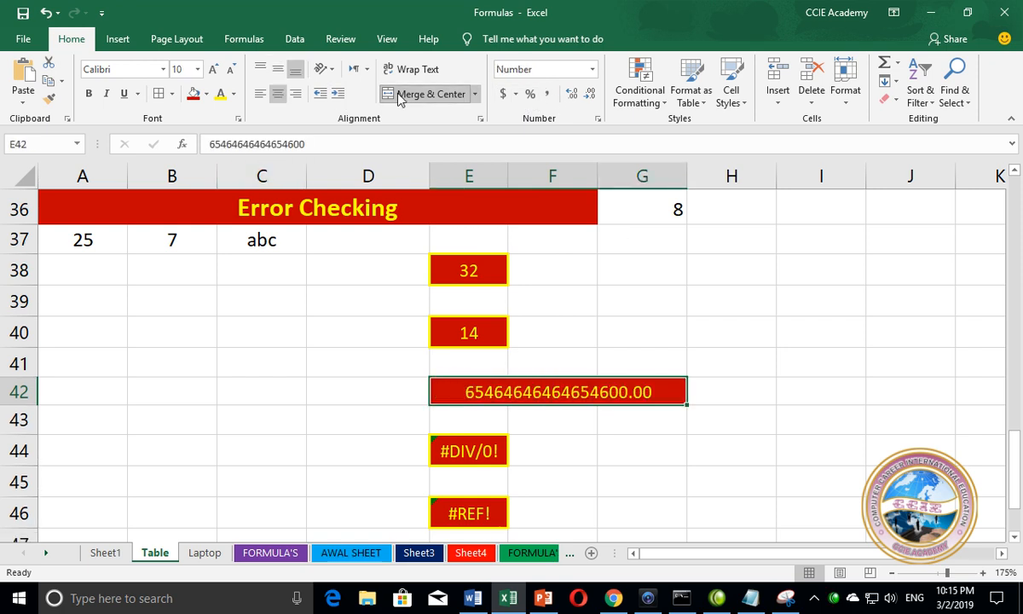
- Reduce the number in the merged cell E42 to no decimal places
{"action": "left_click", "coordinate": [570, 99]}
{"action": "left_click", "coordinate": [591, 96]}
{"action": "left_click", "coordinate": [591, 96]}
{"action": "left_click", "coordinate": [590, 95]}
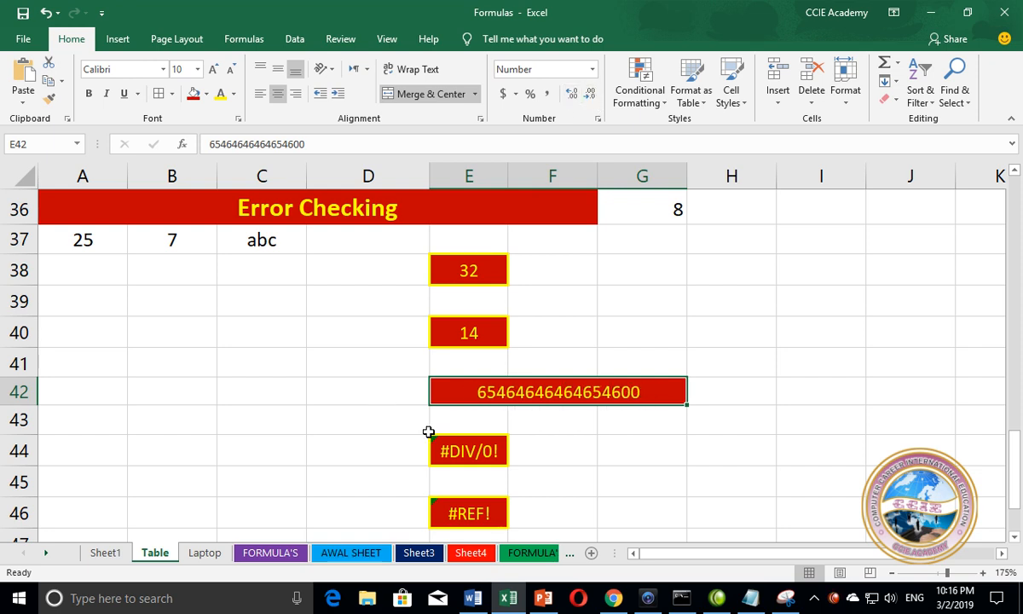
- Replace the #DIV/0! formula in E44 with =A37/7
{"action": "left_click", "coordinate": [462, 450]}
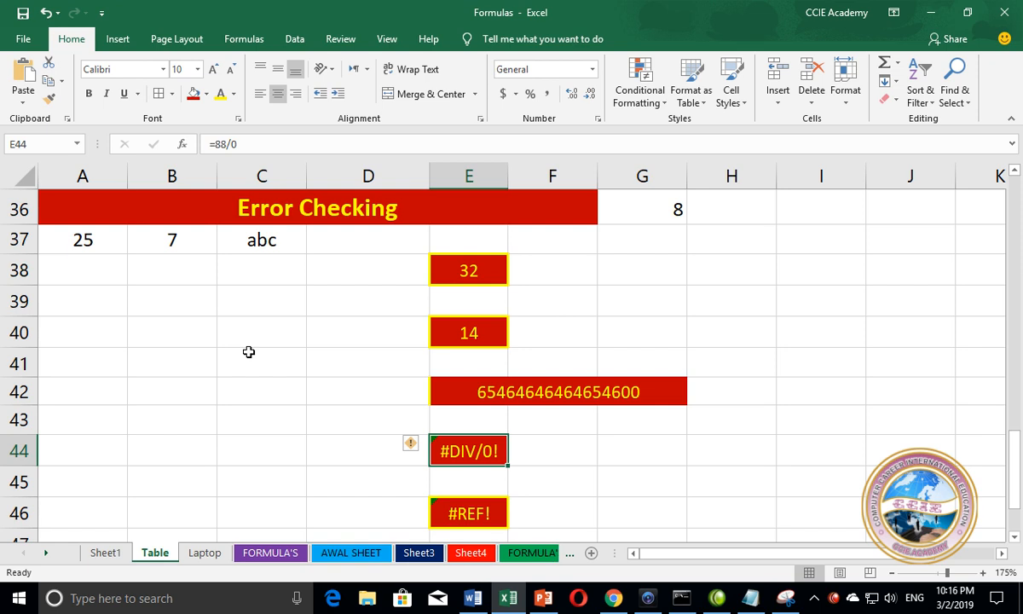
{"action": "type", "text": "="}
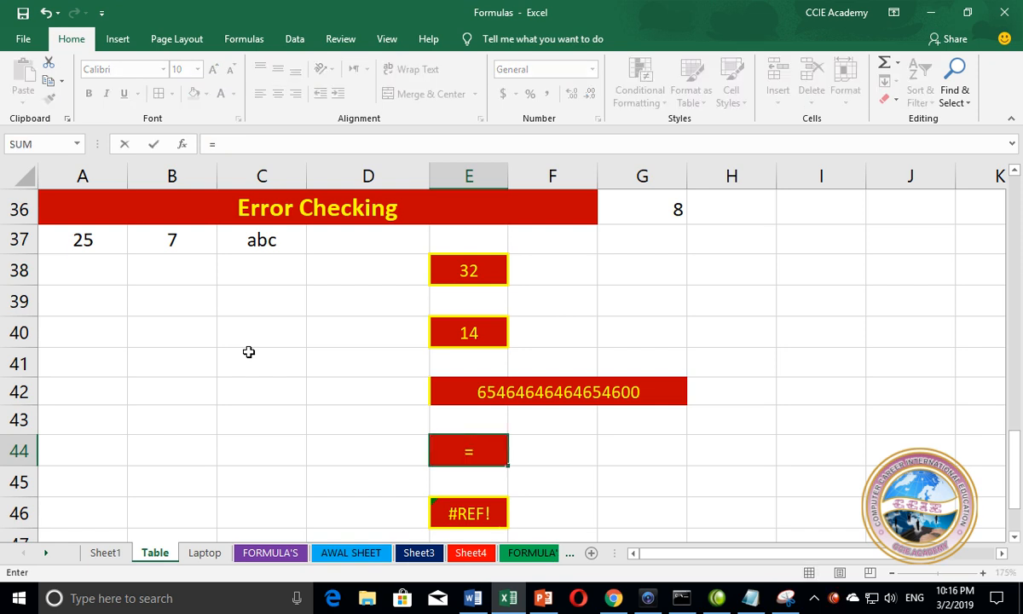
{"action": "left_click", "coordinate": [85, 239]}
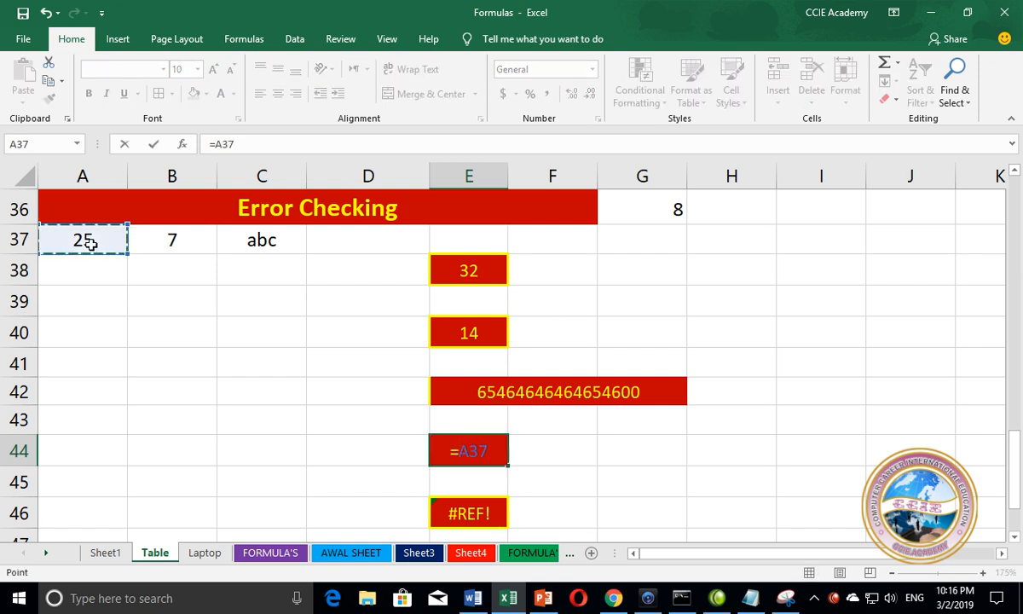
{"action": "type", "text": "/7"}
{"action": "key", "text": "Return"}
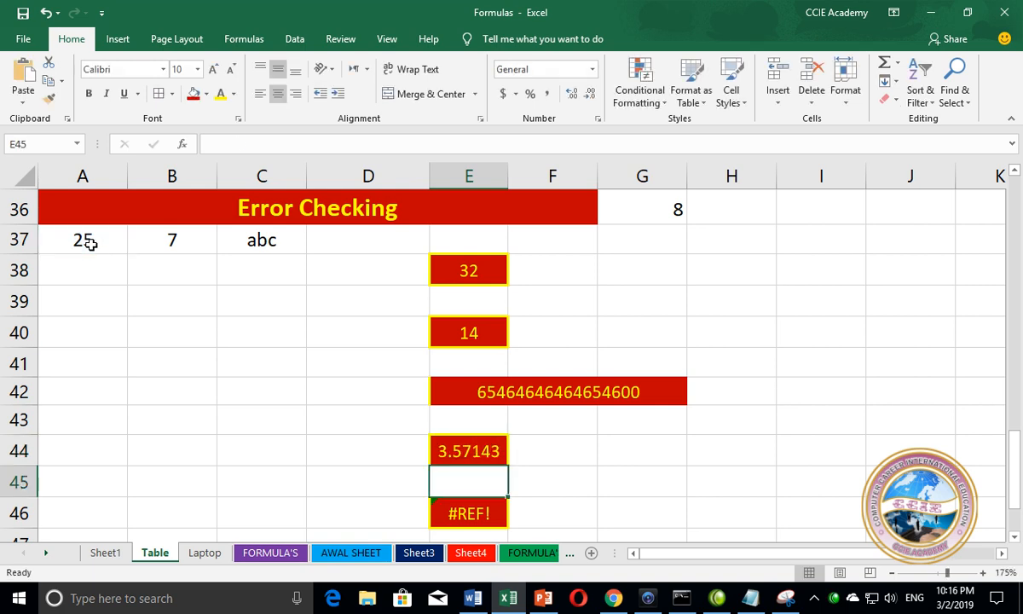
{"action": "key", "text": "Up"}
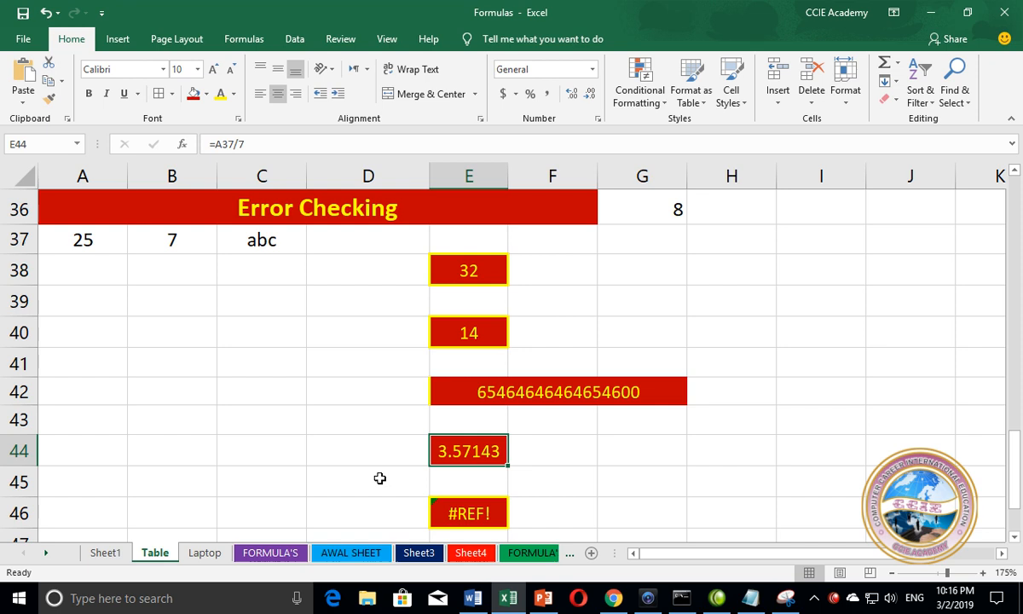
- Check the broken reference in E46's formula and enter 2 in H36 as the missing operand
{"action": "left_click", "coordinate": [468, 513]}
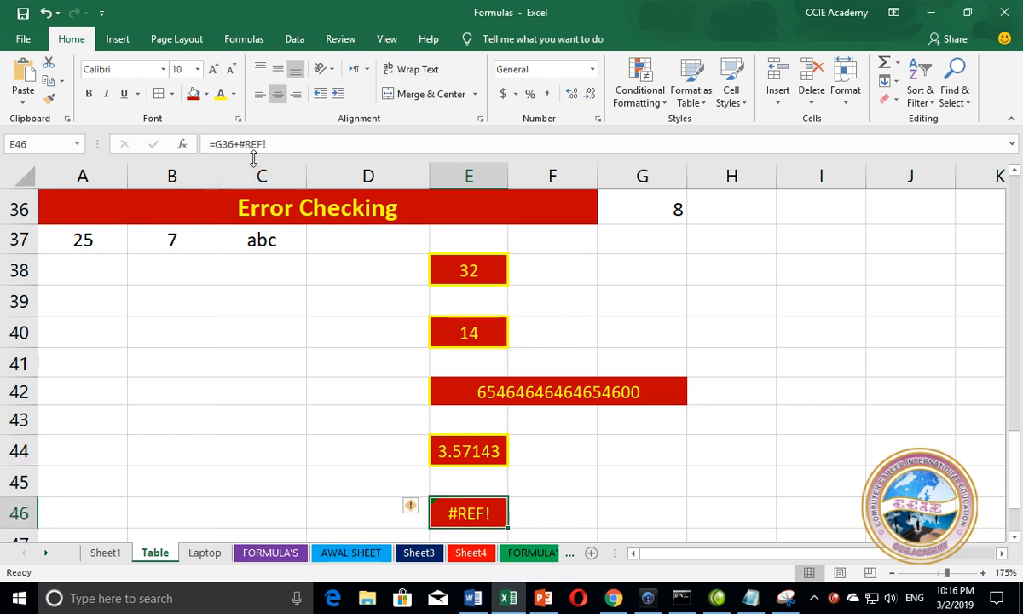
{"action": "left_click", "coordinate": [732, 210]}
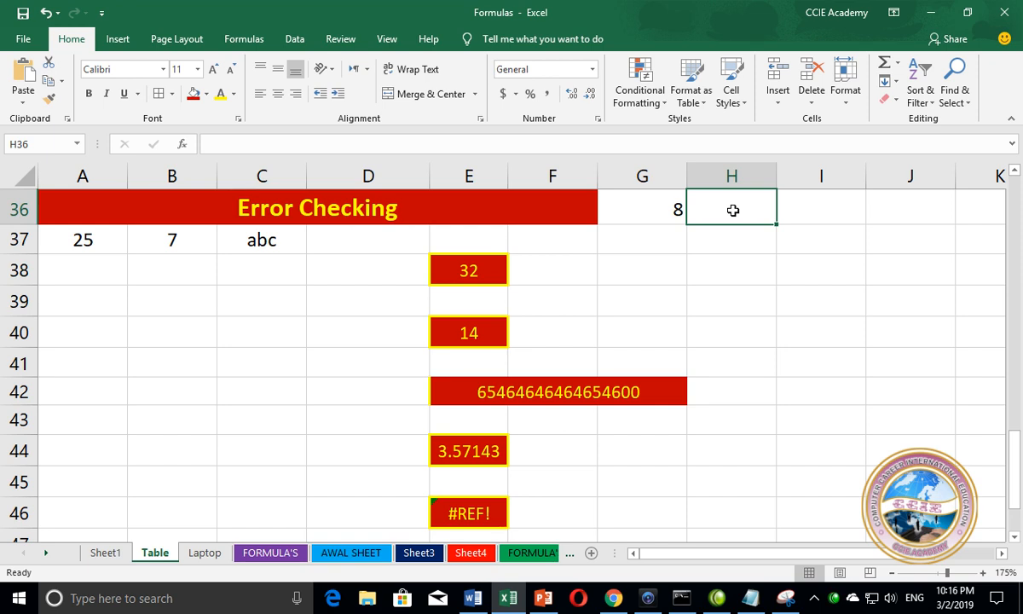
{"action": "type", "text": "2"}
{"action": "key", "text": "Return"}
{"action": "left_click", "coordinate": [732, 211]}
- Replace the #REF! formula in E46 with =G36+H36
{"action": "left_click", "coordinate": [475, 512]}
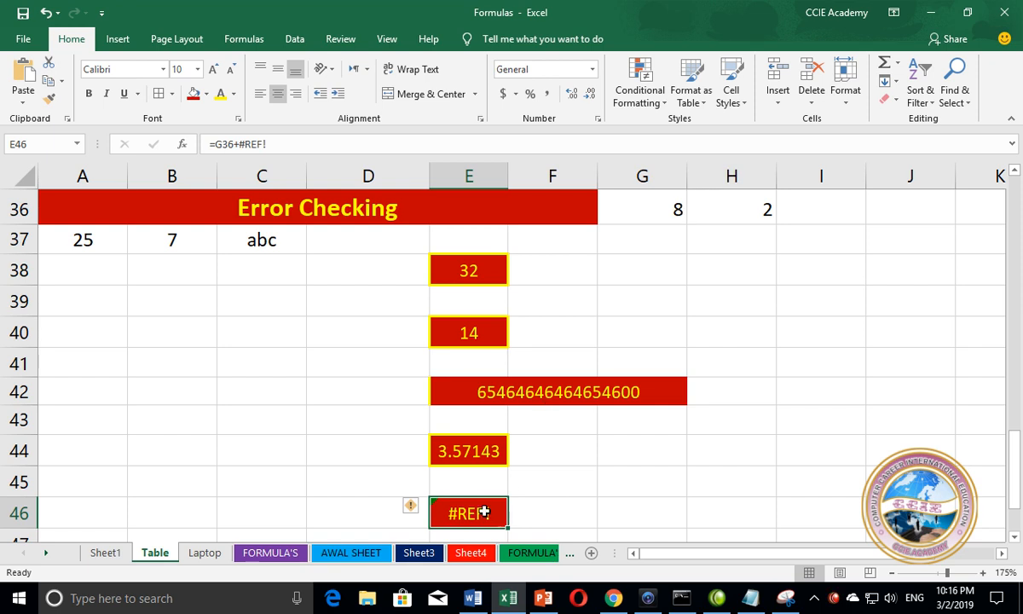
{"action": "type", "text": "="}
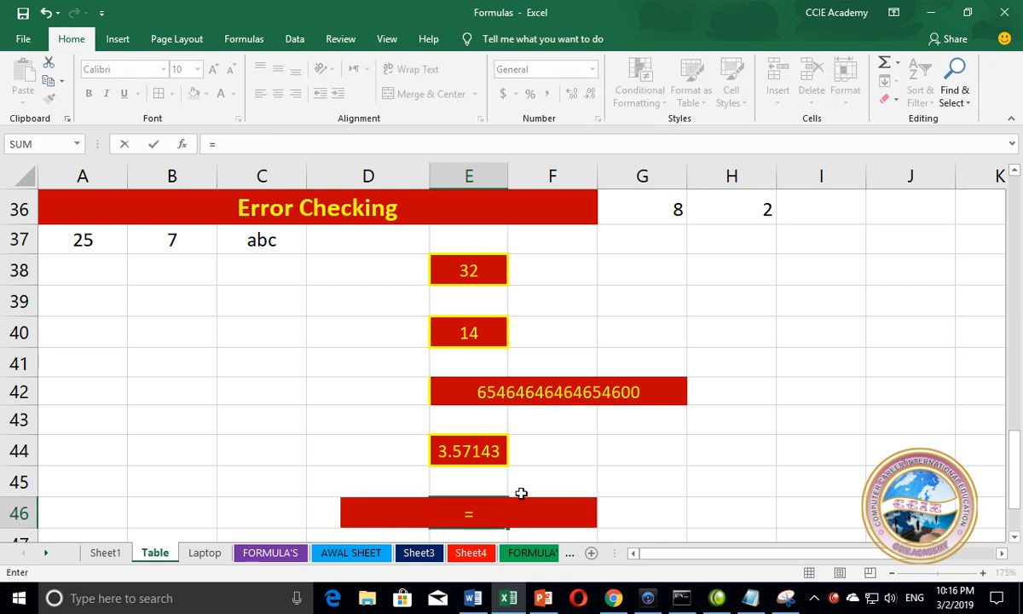
{"action": "left_click", "coordinate": [648, 223]}
{"action": "type", "text": "+"}
{"action": "left_click", "coordinate": [730, 209]}
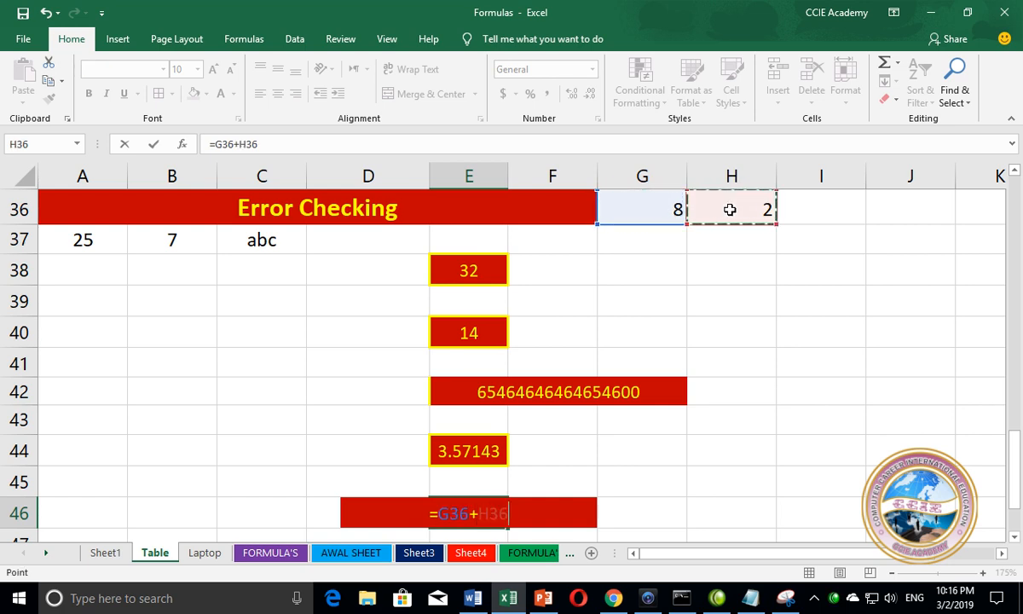
{"action": "key", "text": "Return"}
{"action": "key", "text": "Up"}
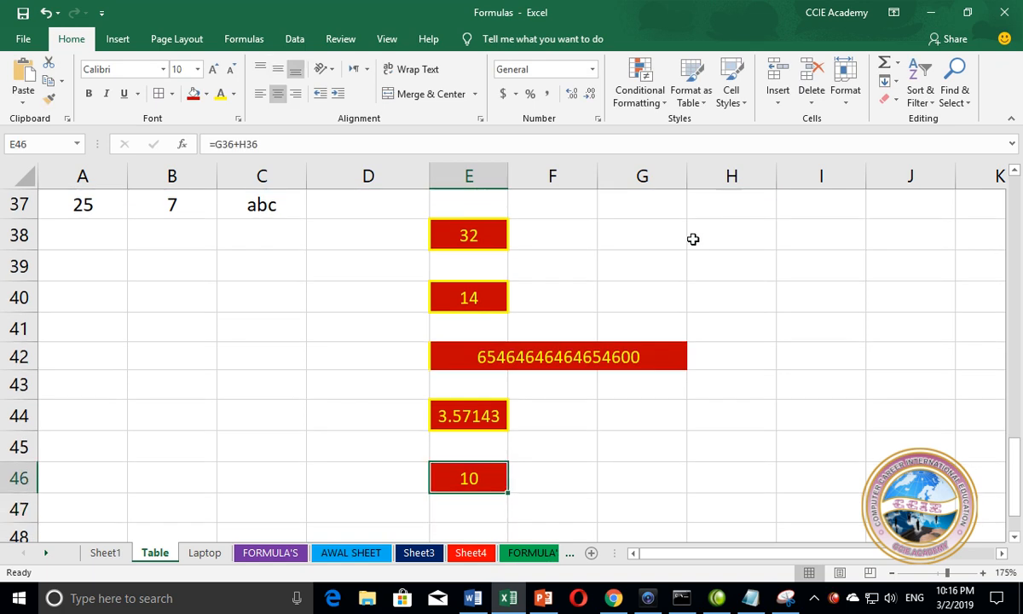
{"action": "scroll", "coordinate": [406, 317], "scroll_direction": "up", "scroll_amount": 1}
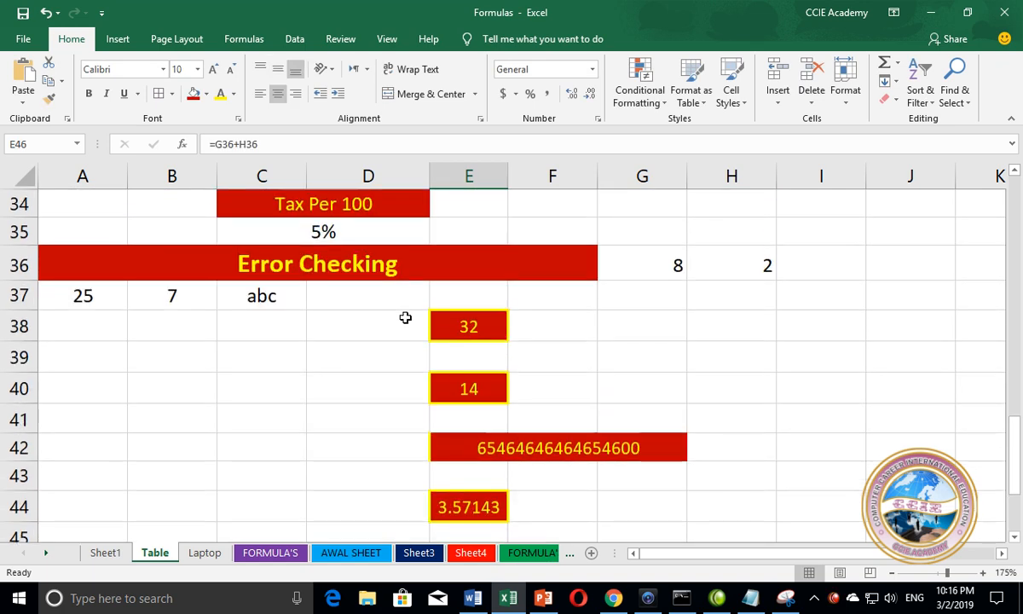
{"action": "scroll", "coordinate": [405, 317], "scroll_direction": "down", "scroll_amount": 1}
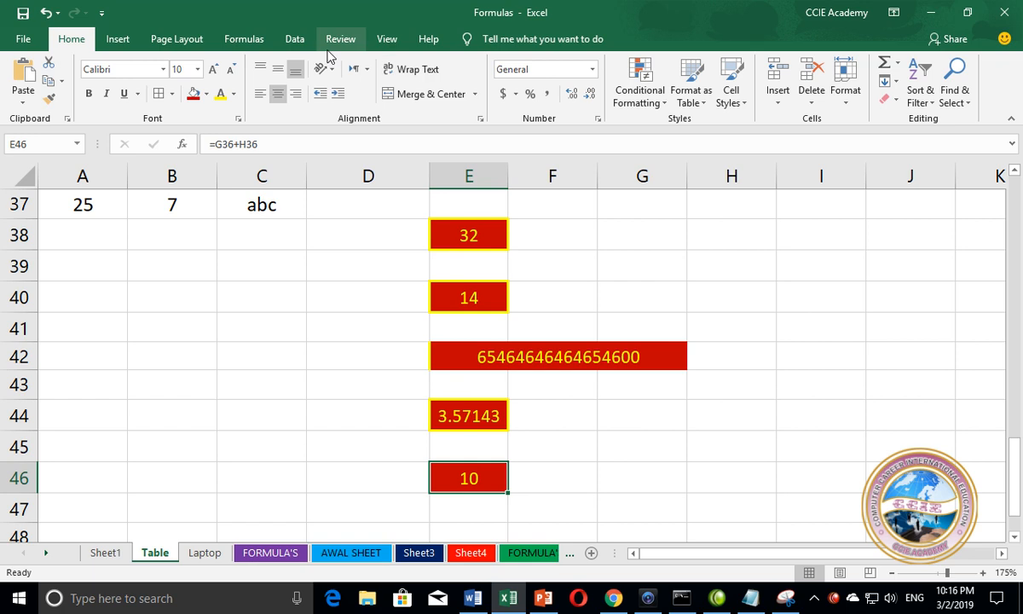
{"action": "left_click", "coordinate": [293, 327]}
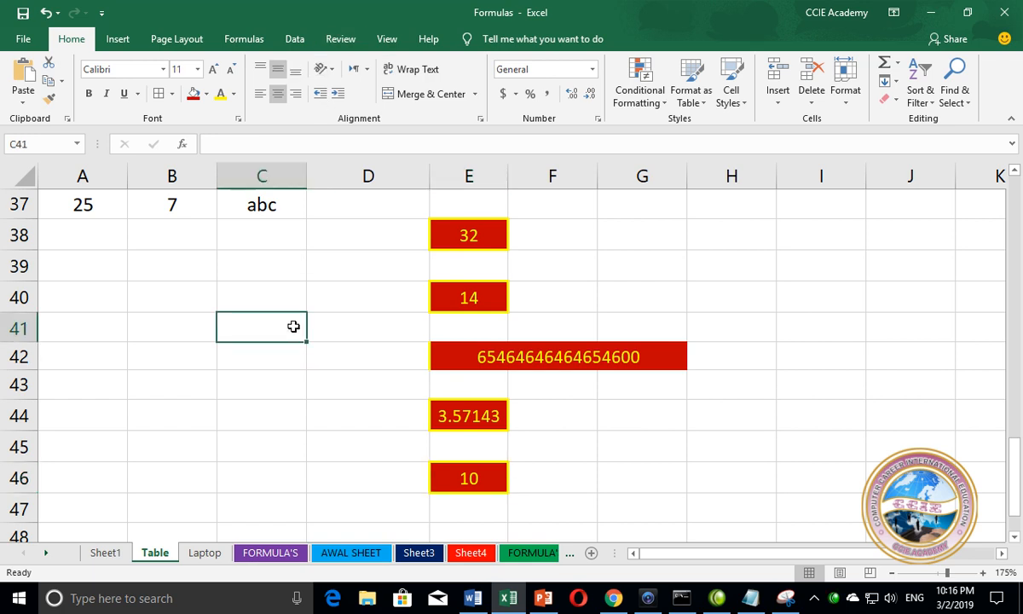